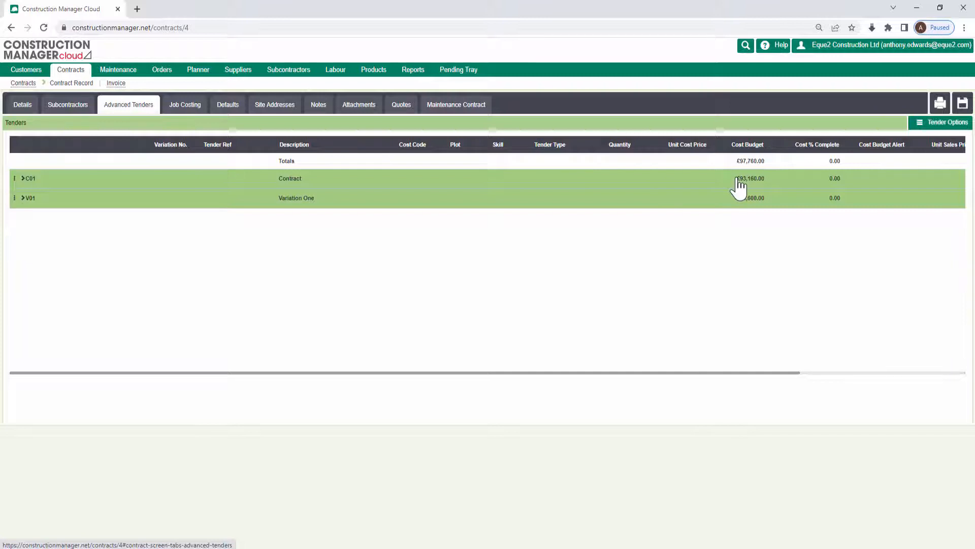
Review the cost budget, sales budget and value complete columns for the Contract and Variation One tenders
drag(790, 375, 943, 376)
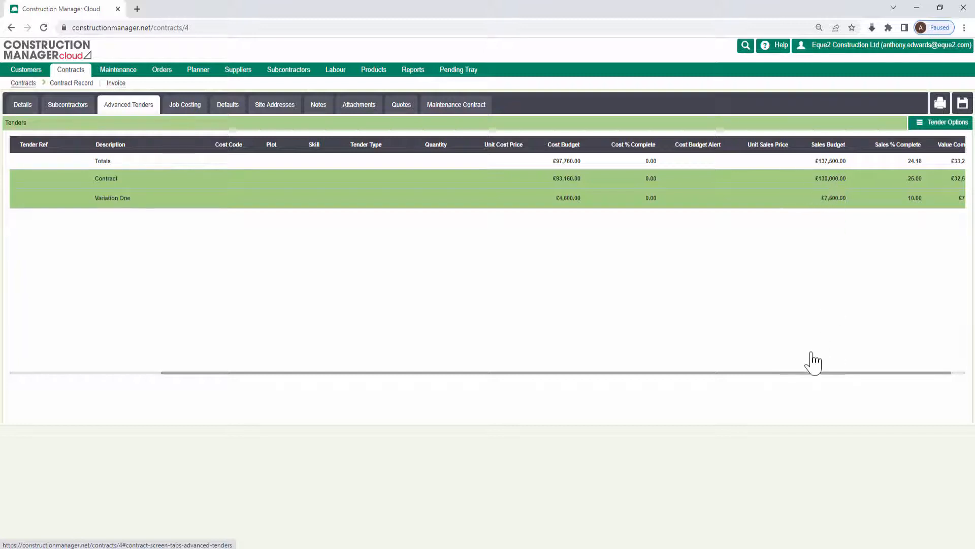
drag(807, 374, 548, 381)
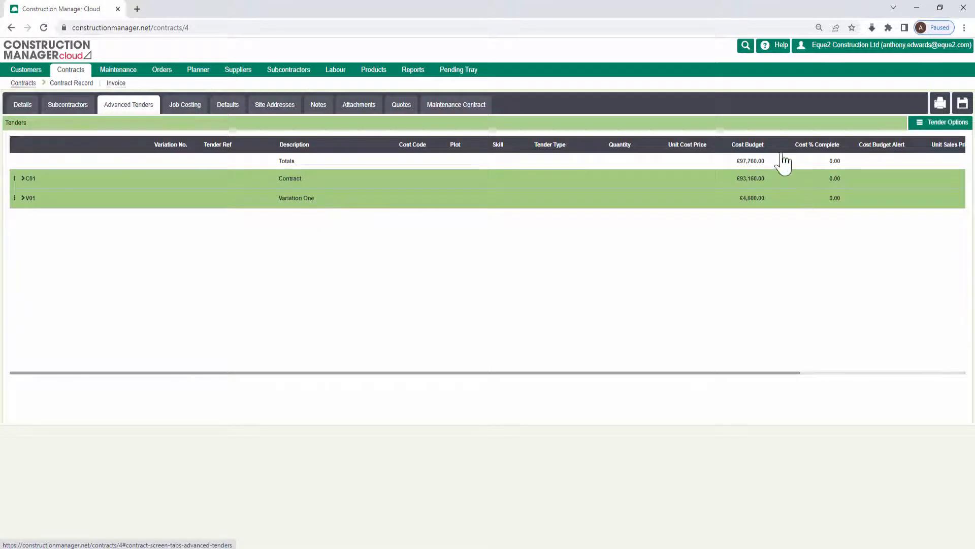
drag(769, 376, 938, 373)
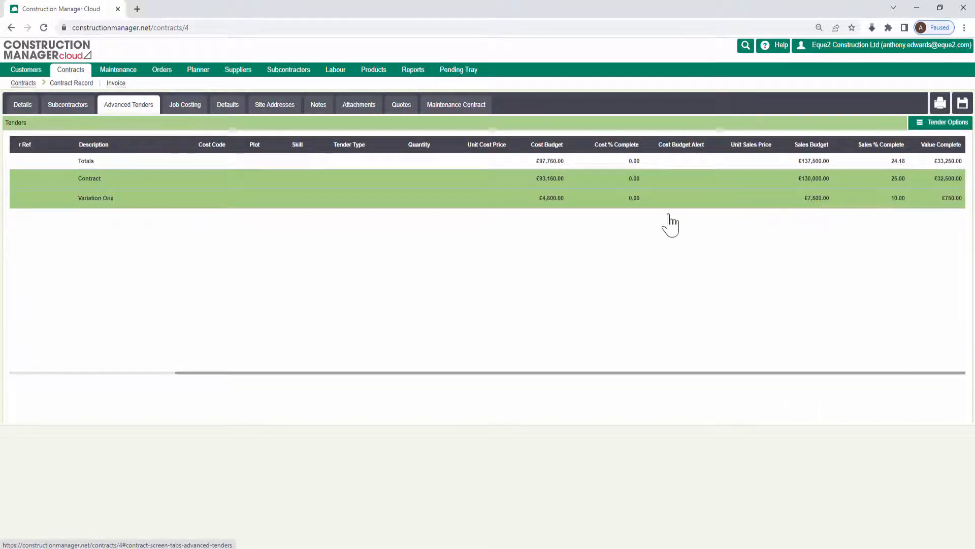
drag(618, 375, 392, 381)
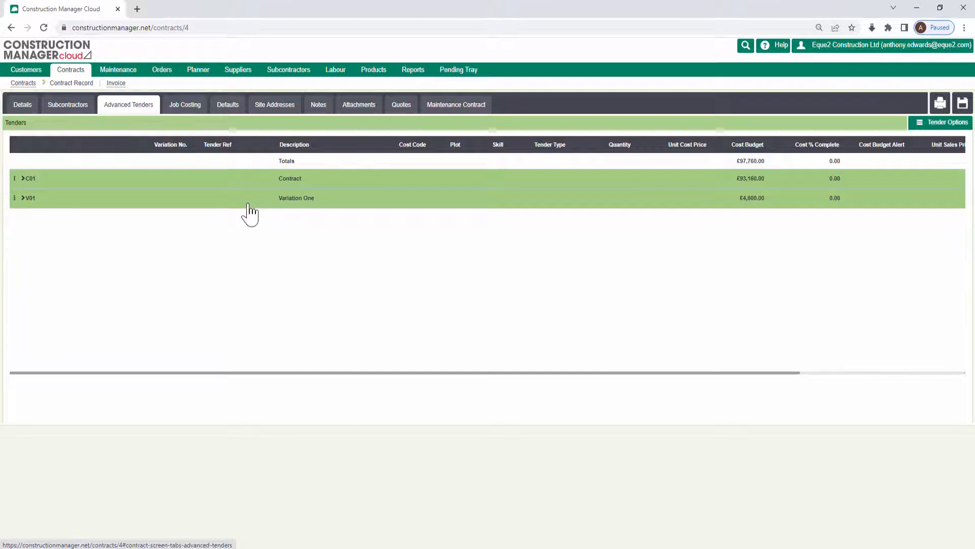
Expand the C01 Contract tender and its Materials section, examine the material lines and their cost budgets, and collapse Materials
click(23, 178)
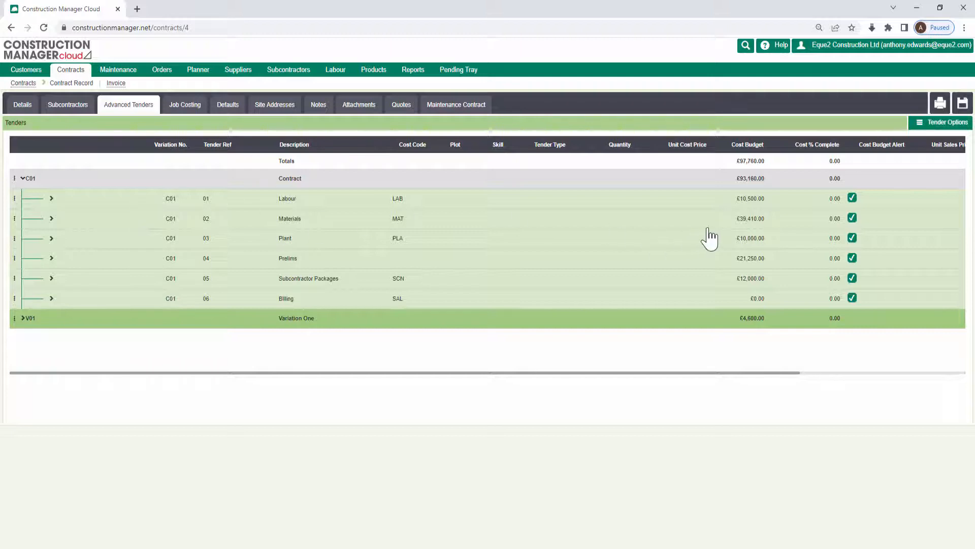
click(52, 218)
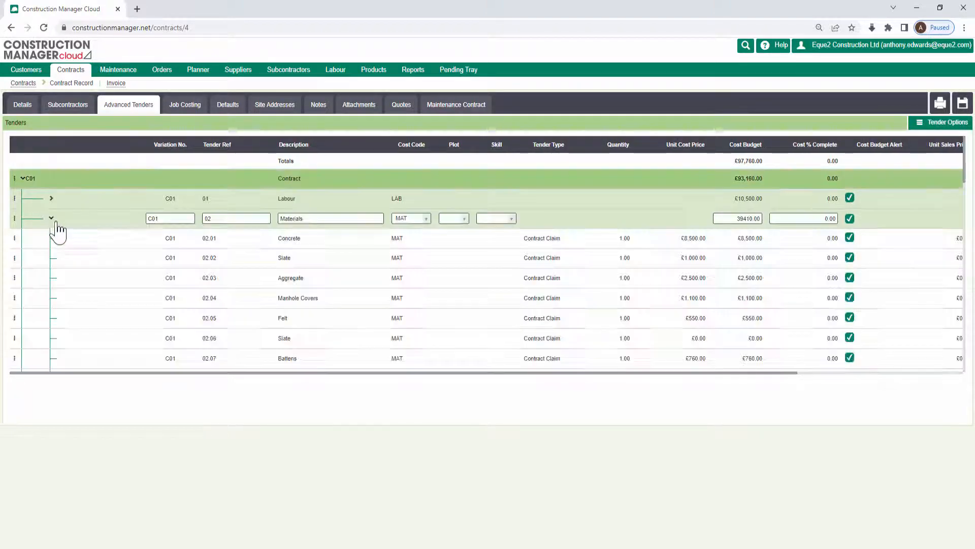
click(261, 238)
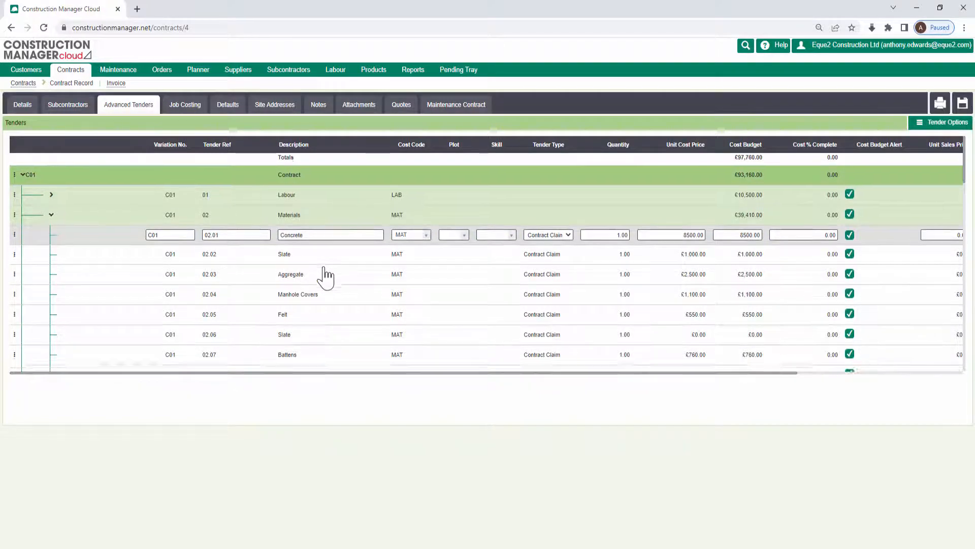
scroll(326, 277, down, 3)
scroll(323, 274, up, 2)
scroll(315, 285, down, 7)
scroll(328, 278, down, 4)
scroll(331, 279, up, 6)
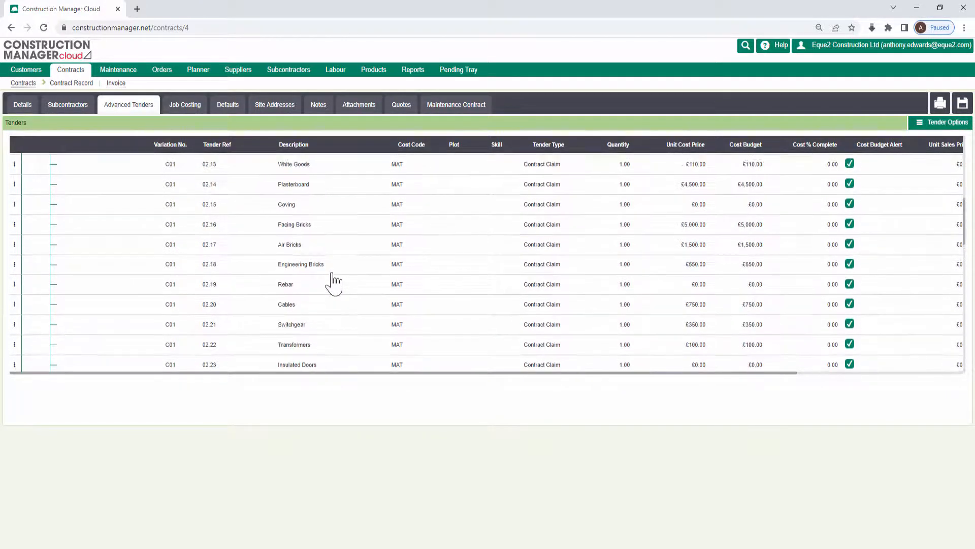
scroll(333, 281, up, 8)
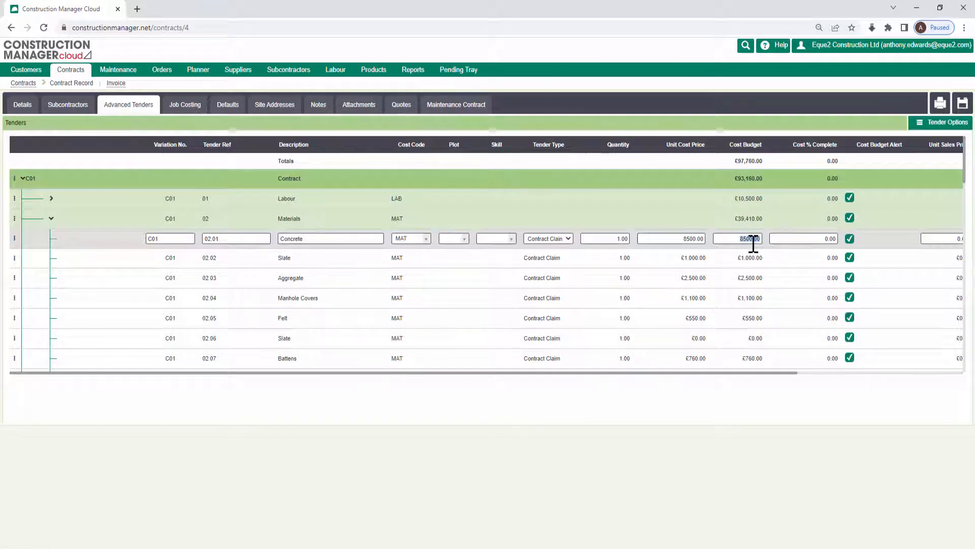
click(51, 219)
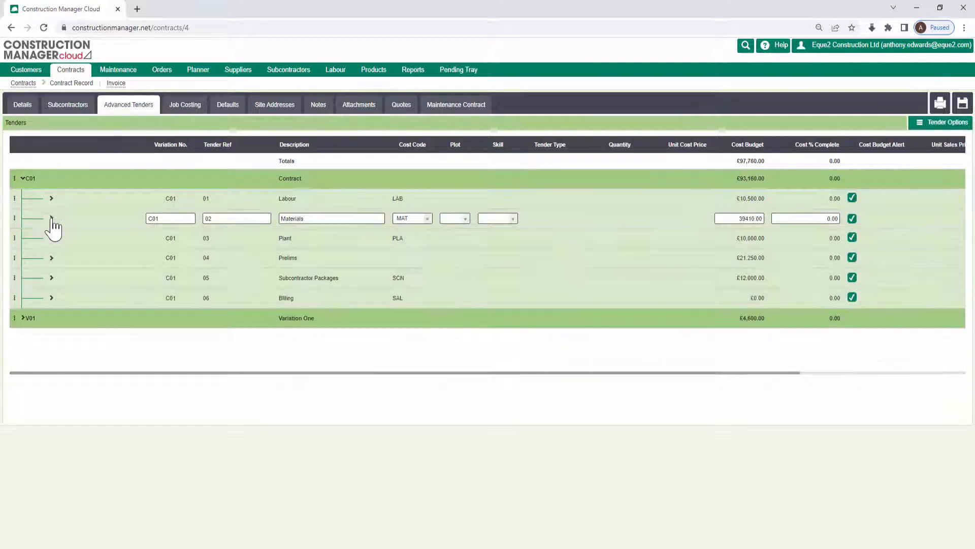
Expand the contract's Billing section and examine the sales price, sales budget and completion figures for Measured Works
click(51, 300)
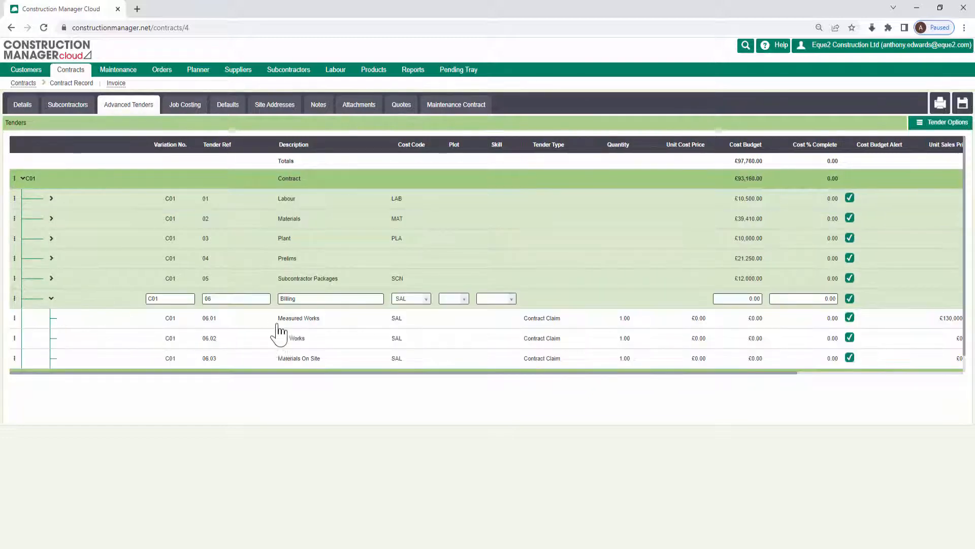
click(346, 319)
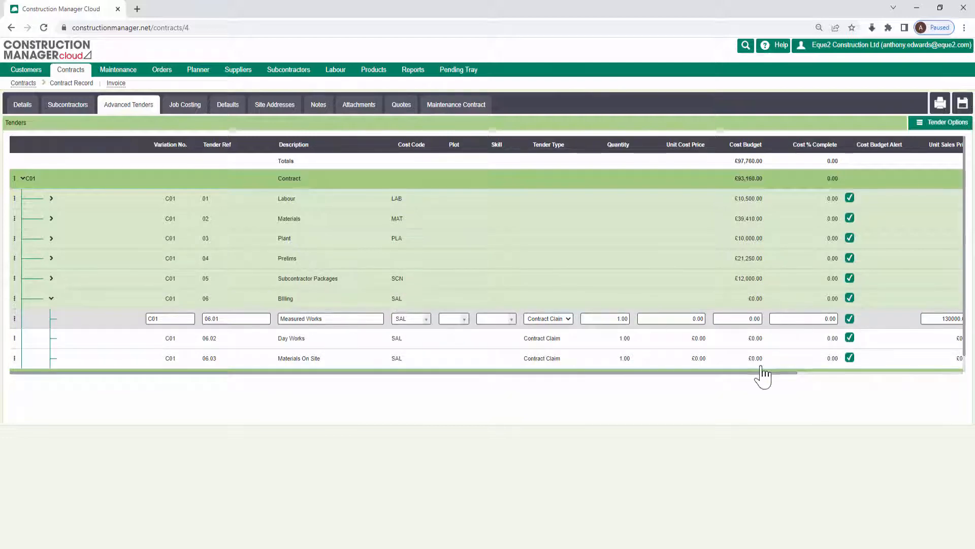
drag(763, 374, 914, 375)
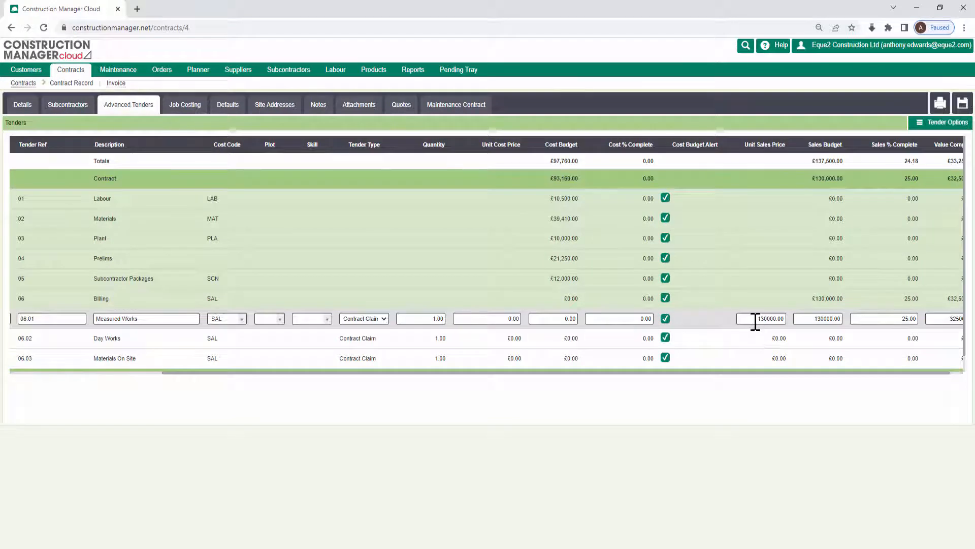
drag(833, 373, 866, 380)
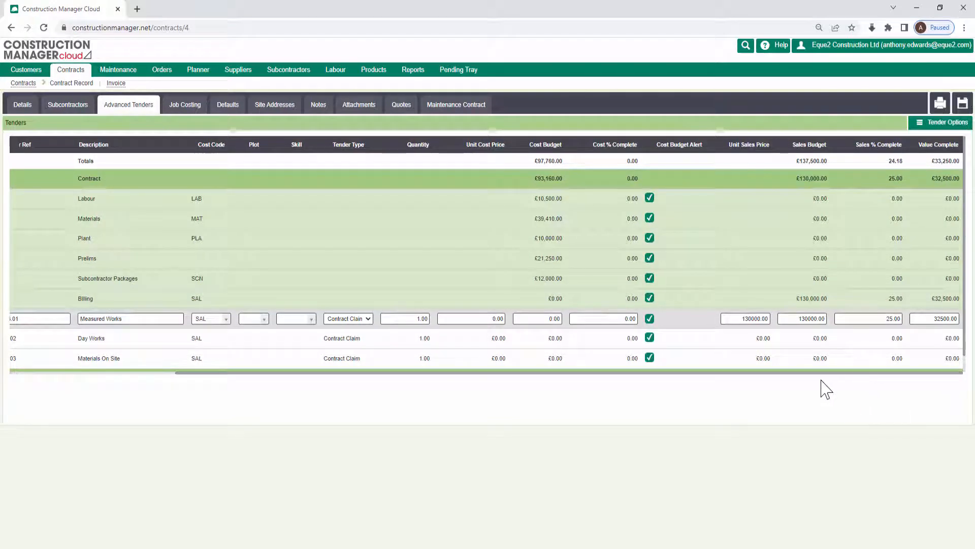
drag(807, 373, 488, 379)
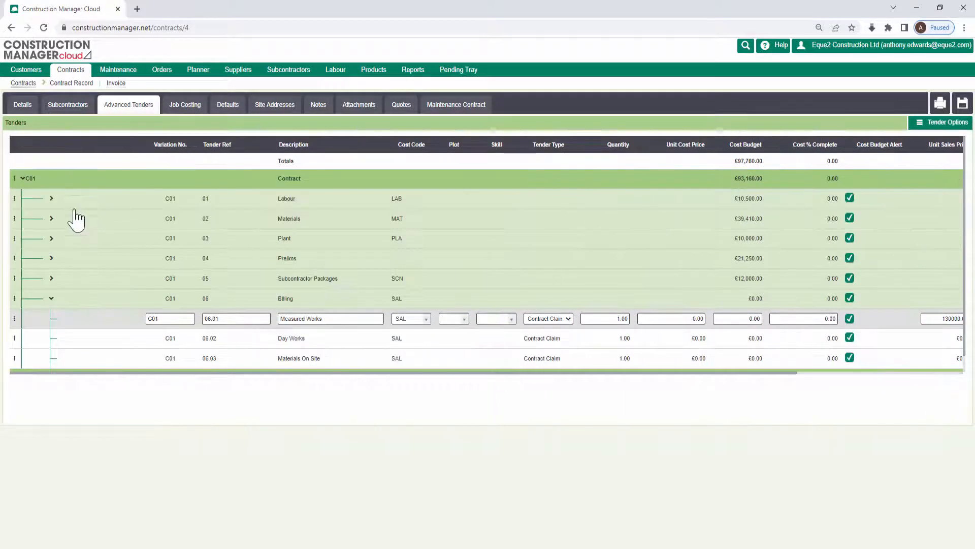
Open the Concrete line under the contract's Materials section for editing and review its analysis settings
click(51, 218)
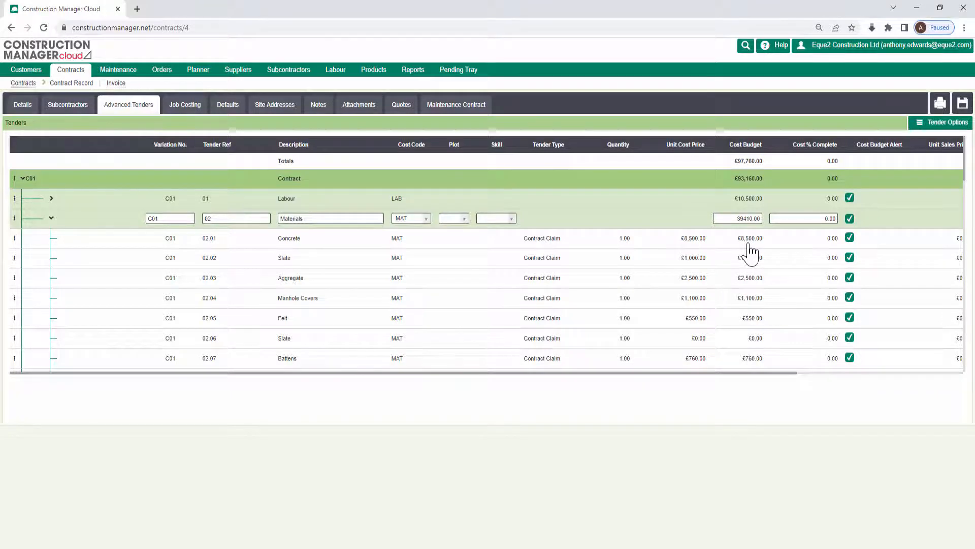
click(31, 242)
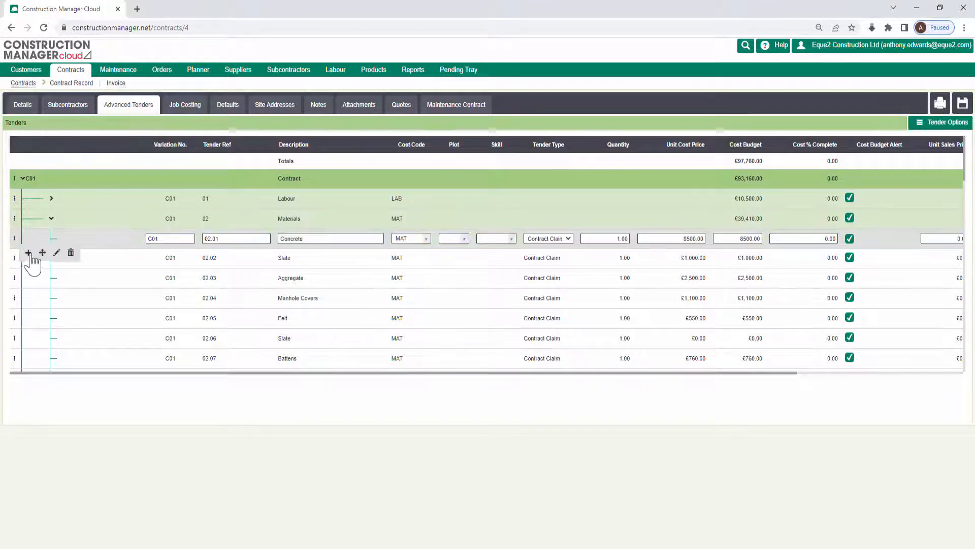
click(56, 252)
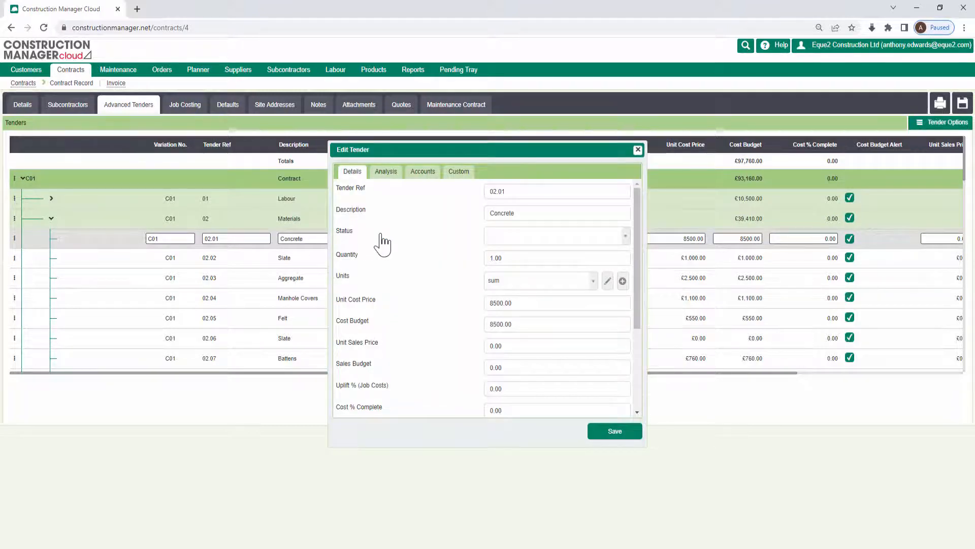
click(384, 172)
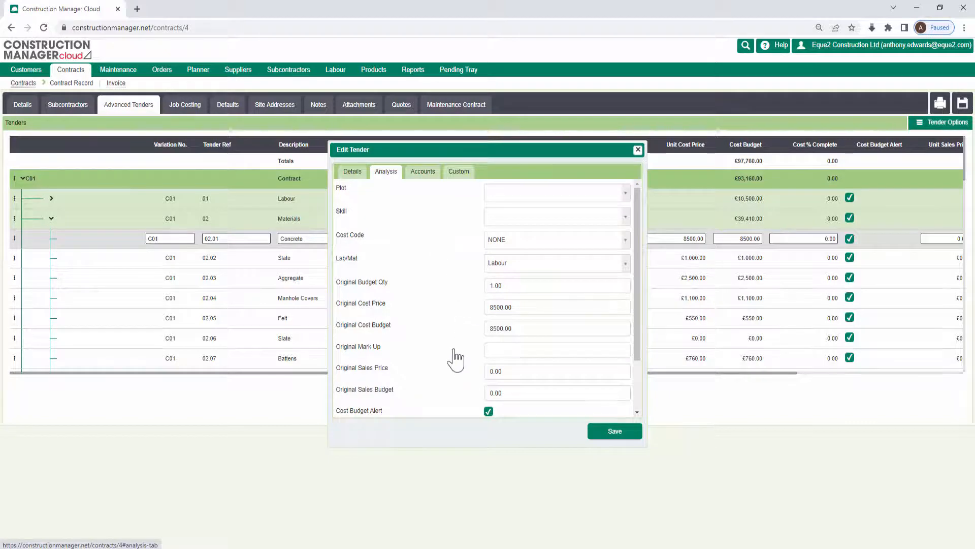
scroll(457, 359, down, 2)
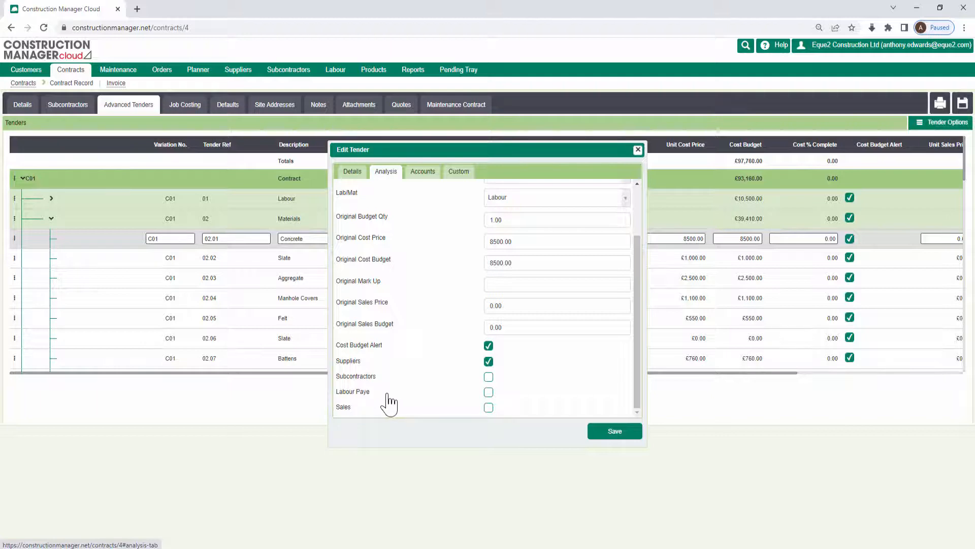
scroll(399, 403, up, 3)
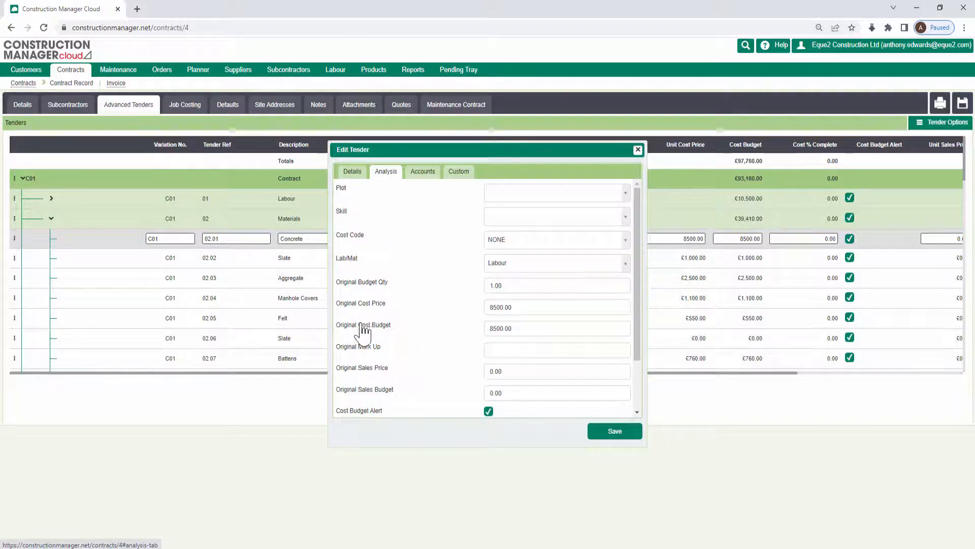
Set the Concrete tender's purchase nominal code to 5000 (Materials Purchased) and save the tender
click(422, 172)
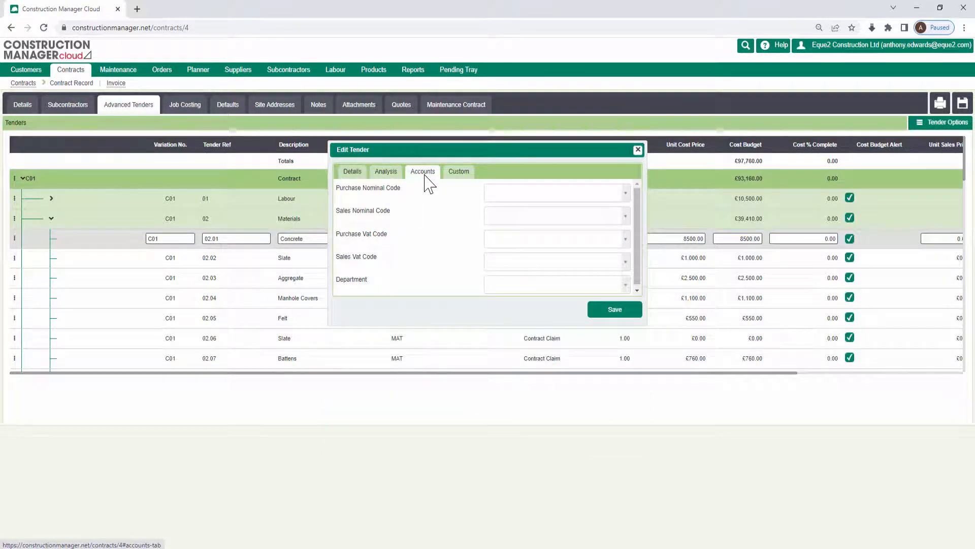
click(574, 195)
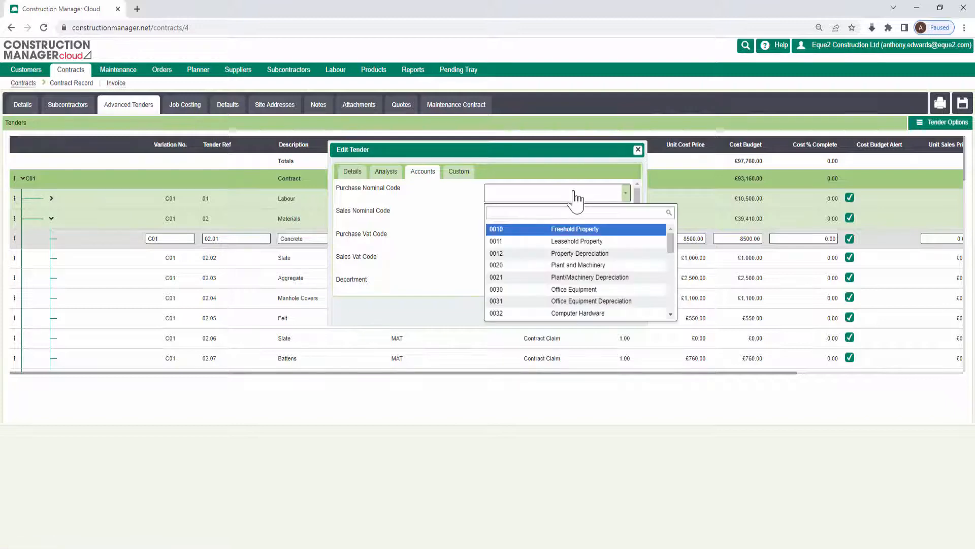
text(5000)
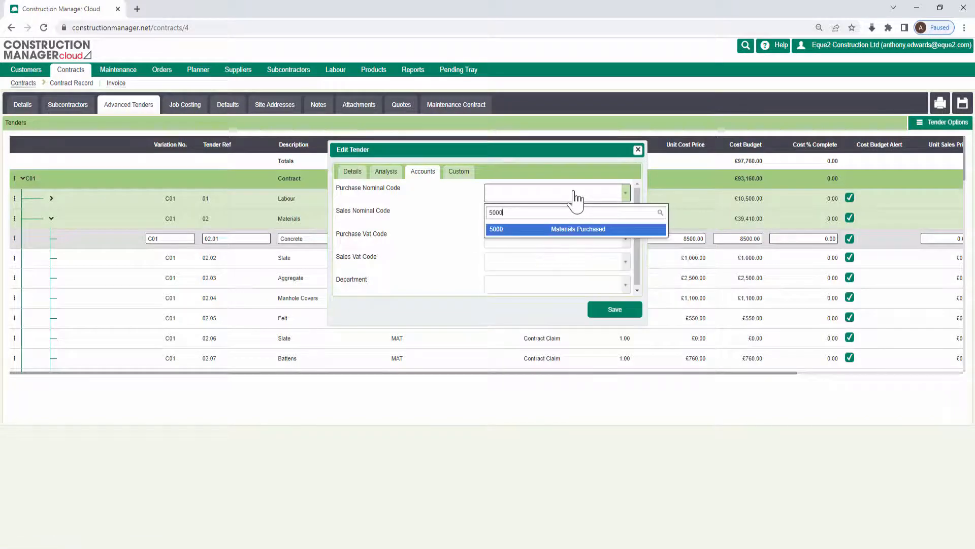
click(553, 231)
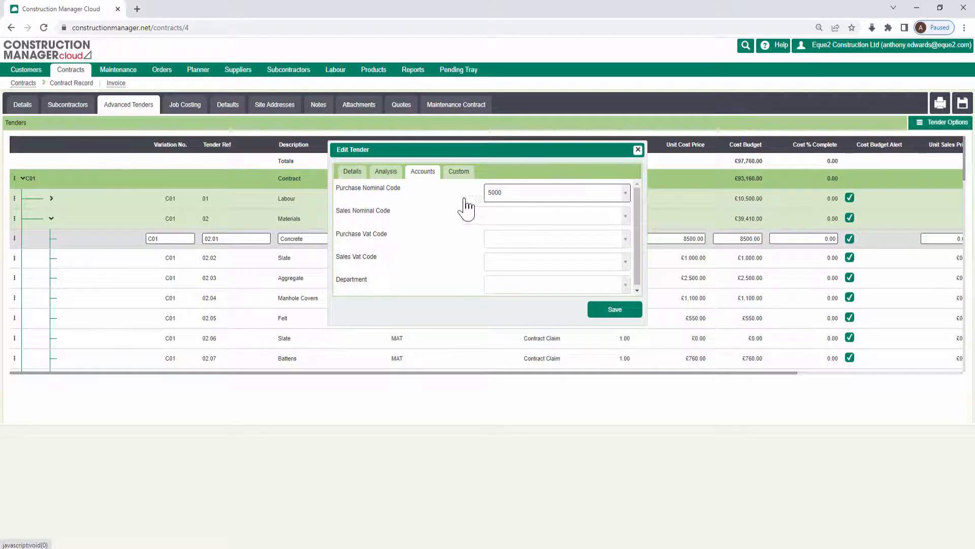
click(607, 311)
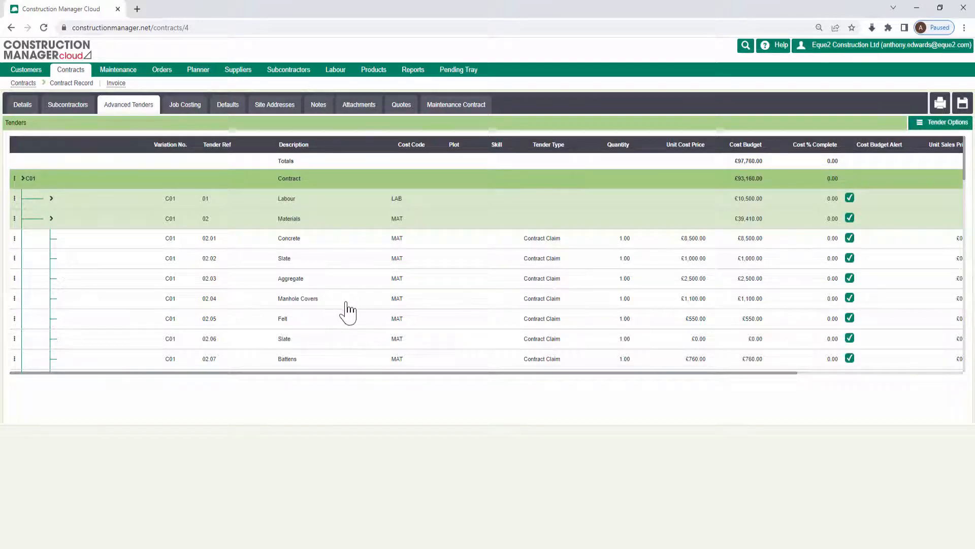
Expand Variation One and its Materials section, and examine the variation's tender lines
scroll(347, 305, down, 15)
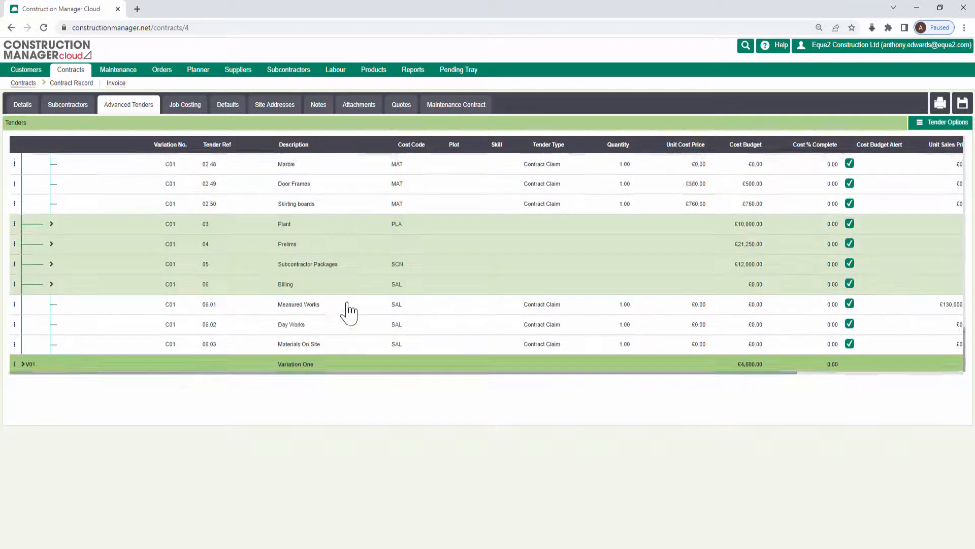
click(23, 361)
scroll(109, 326, down, 3)
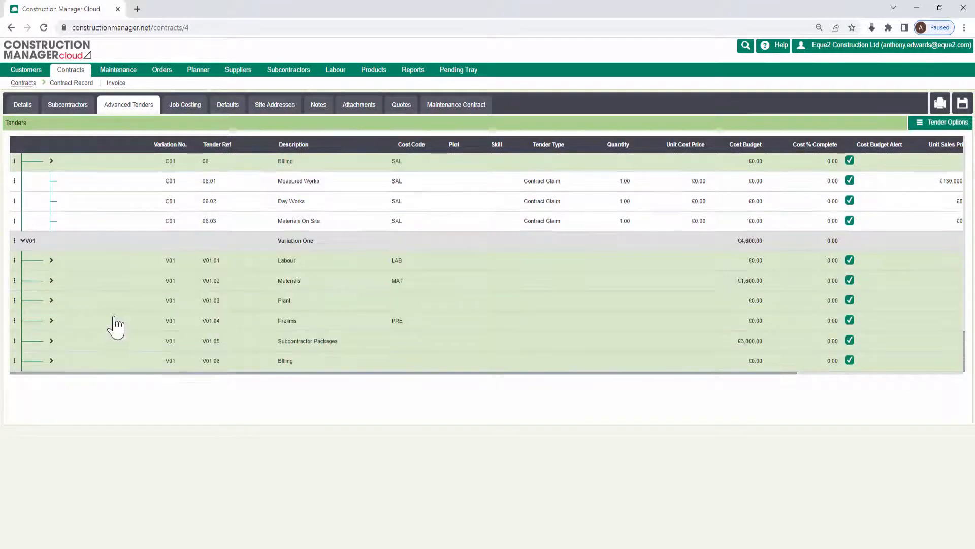
click(95, 264)
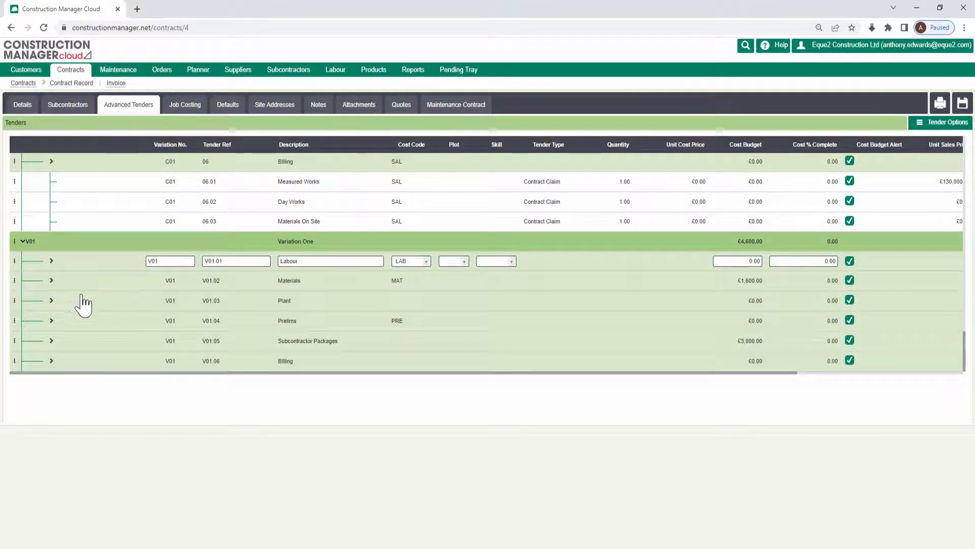
click(52, 281)
scroll(172, 304, down, 1)
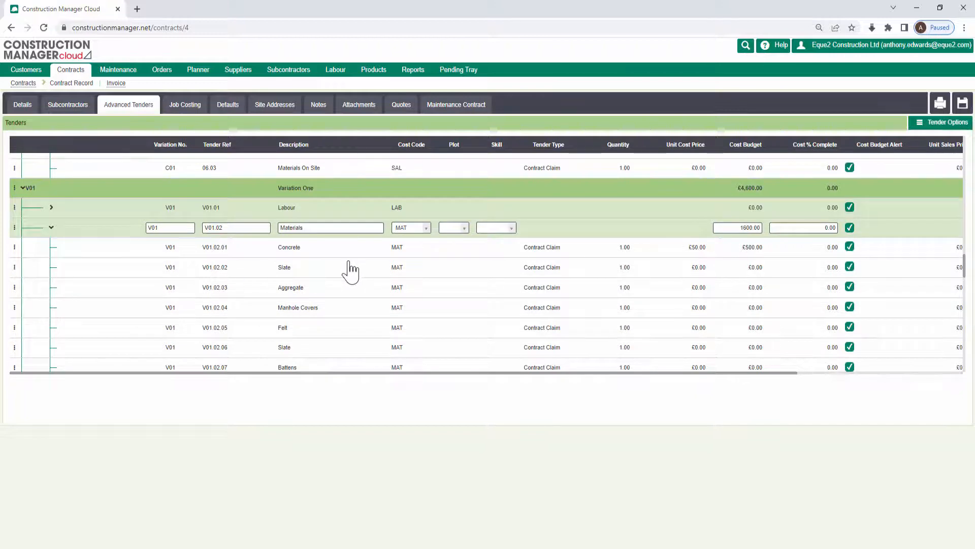
scroll(349, 263, down, 2)
scroll(349, 265, down, 2)
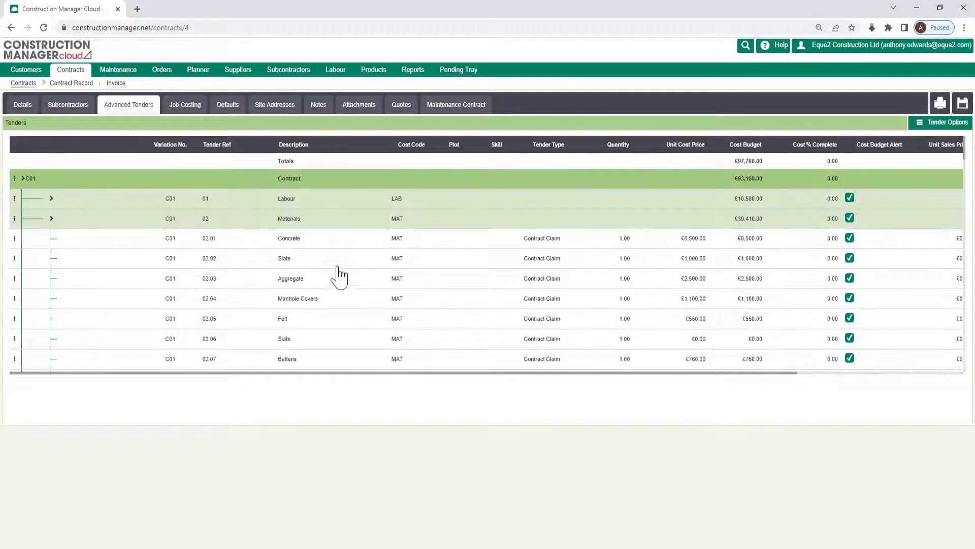
Open the advanced tenders of the "Joinery 1st & 2nd Fix - New Build" contract and expand C01 to examine its plot sections
click(21, 83)
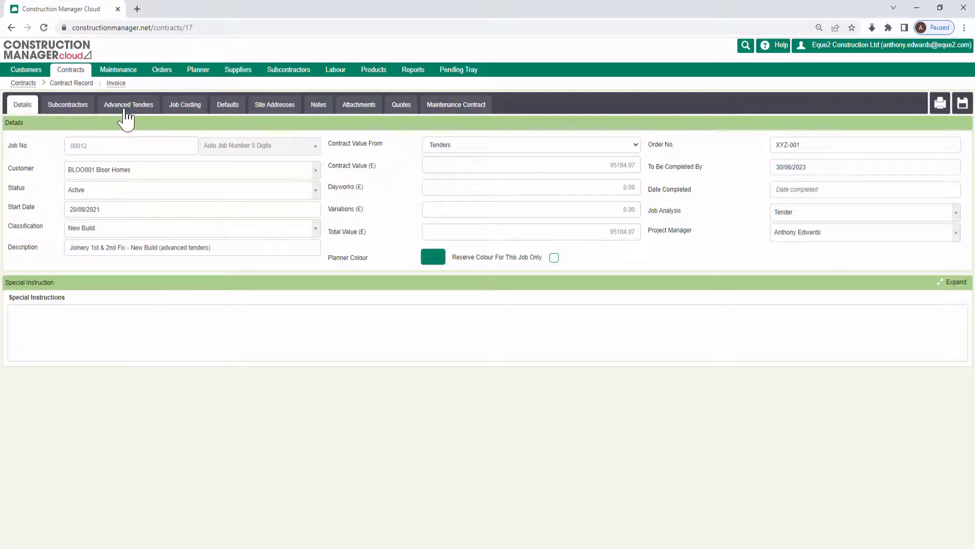
click(125, 109)
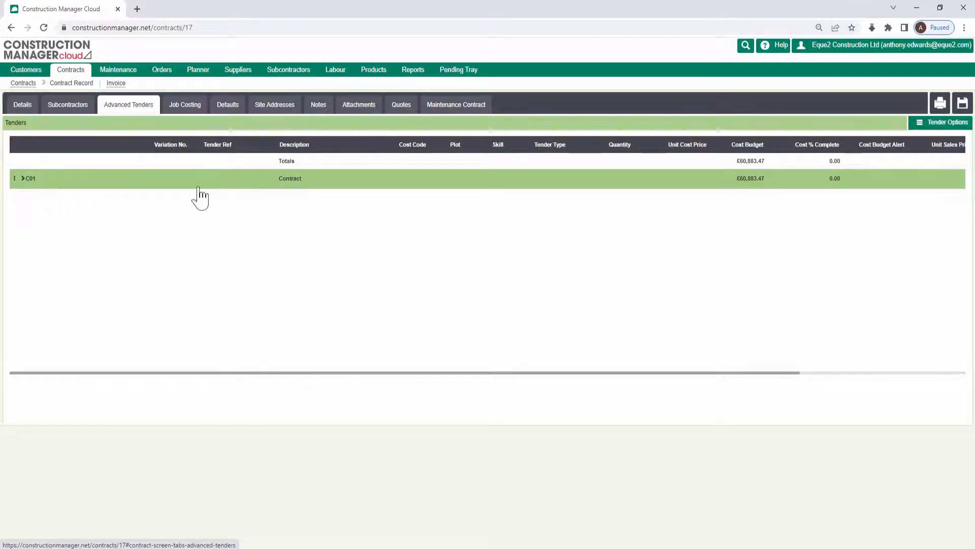
click(23, 179)
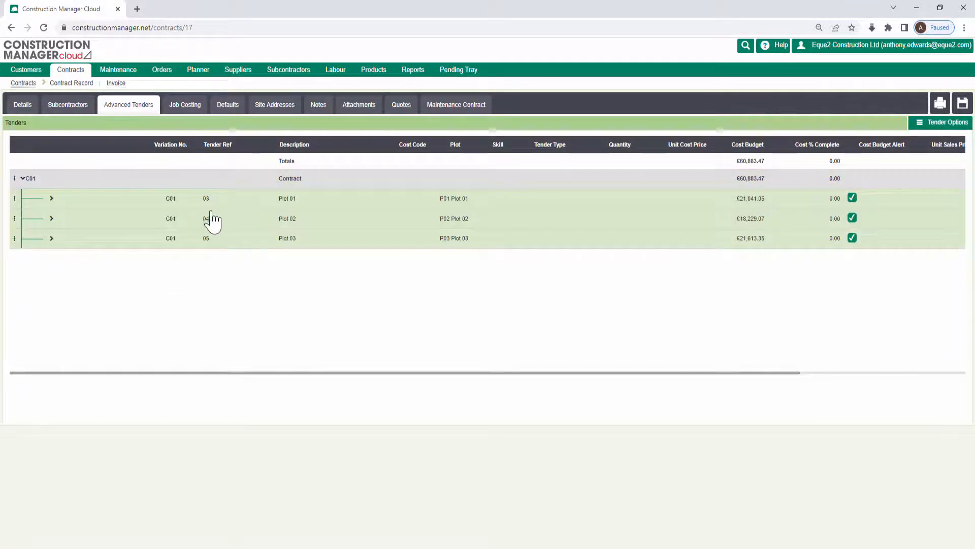
click(315, 202)
click(316, 220)
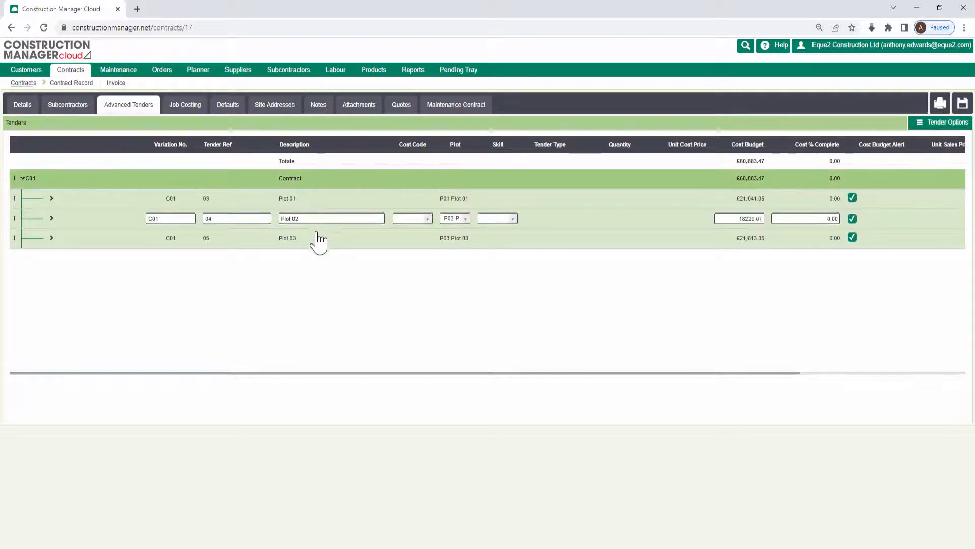
Expand Plot 03 and its 1st Fix Joinery section to examine how the plot's work is broken down
click(317, 236)
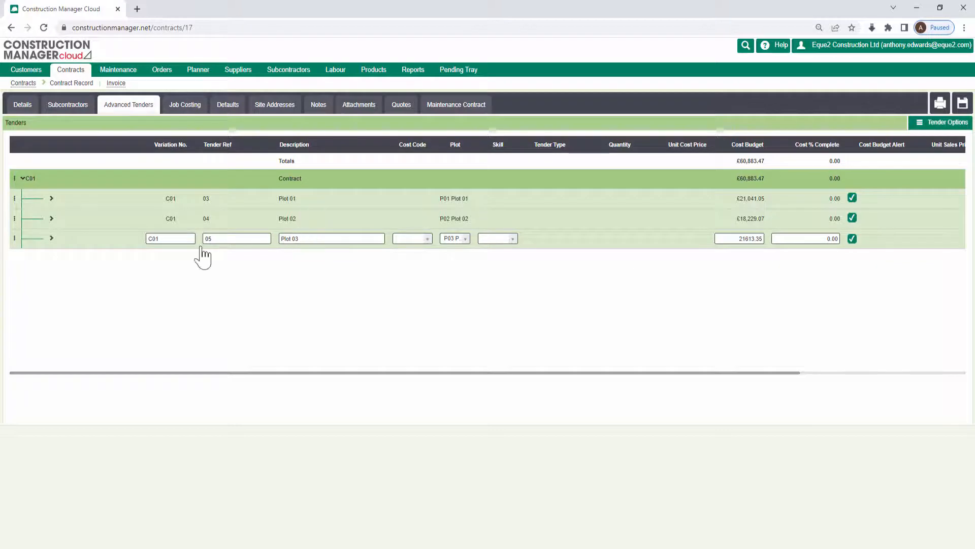
click(51, 238)
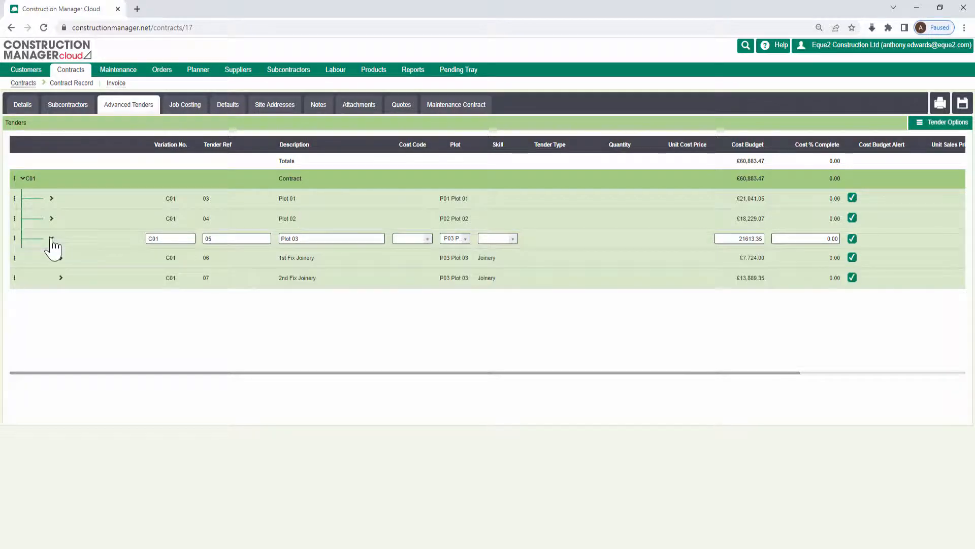
click(343, 260)
click(340, 278)
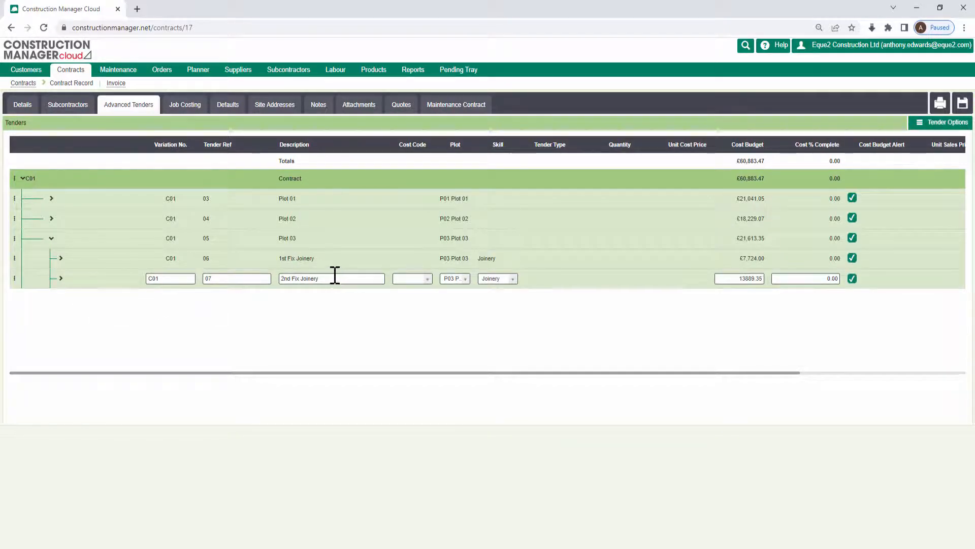
click(334, 261)
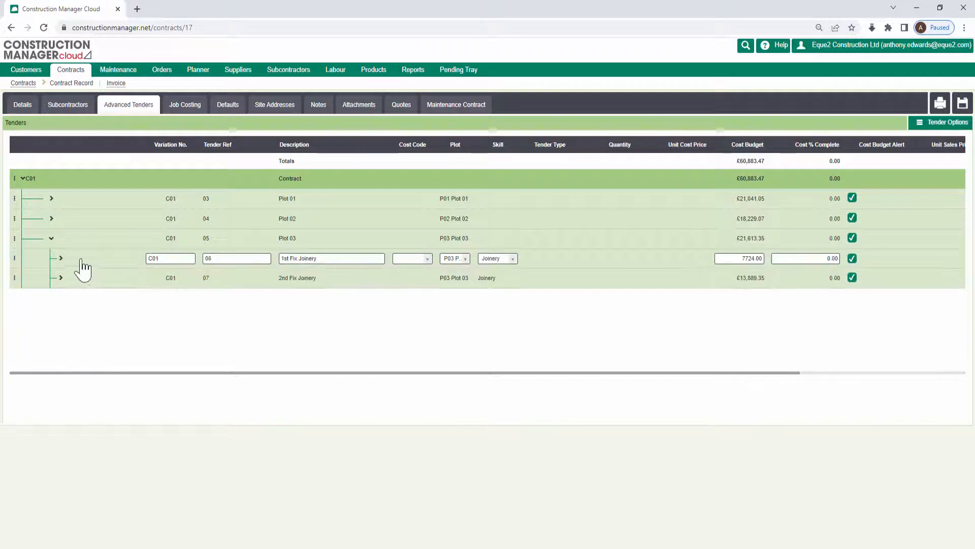
click(60, 259)
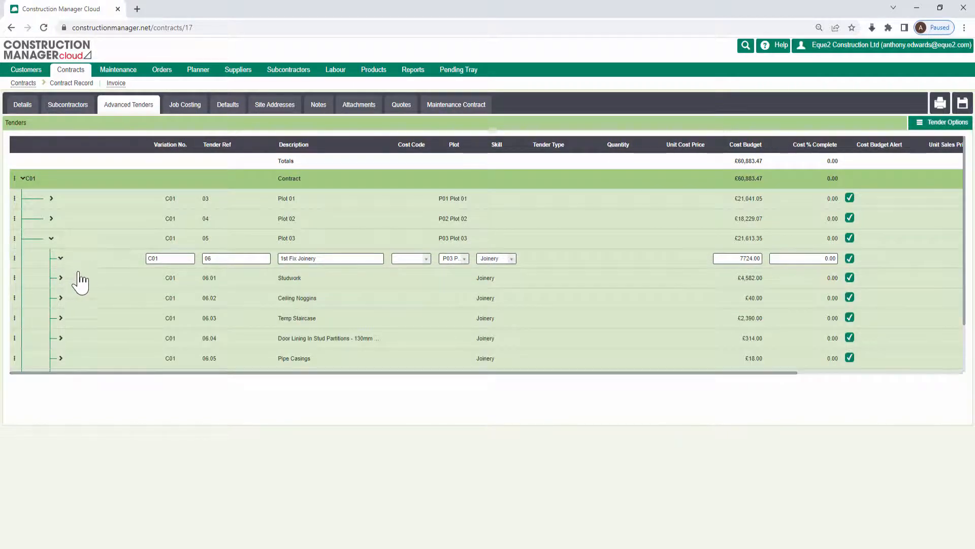
Review the tenders under 1st Fix Joinery and expand Studwork to list its material and labour lines
click(81, 282)
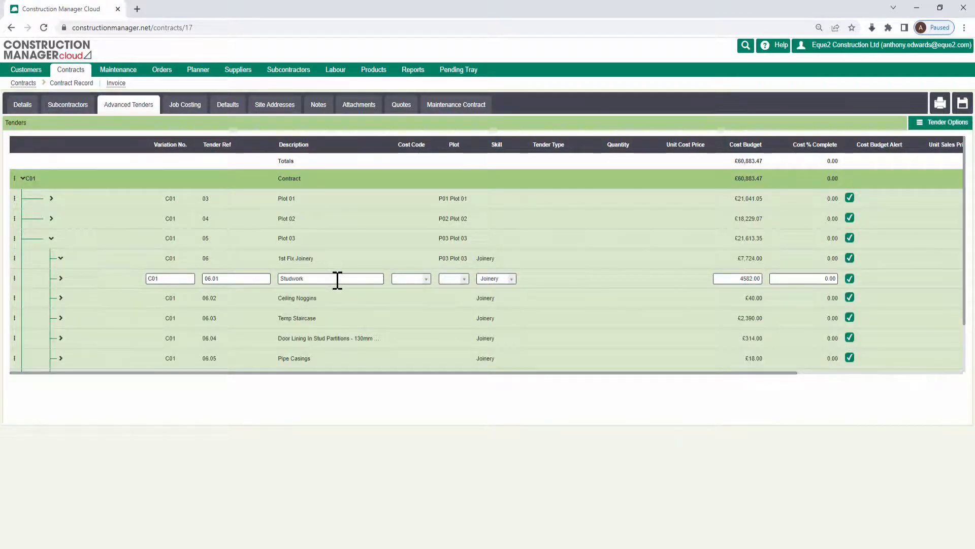
scroll(337, 280, down, 1)
scroll(338, 278, up, 1)
scroll(338, 272, down, 1)
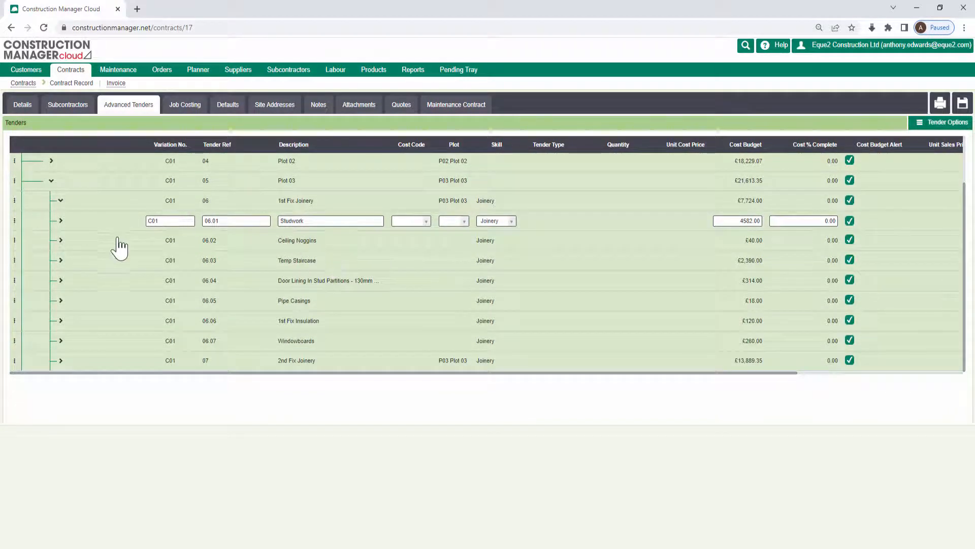
click(60, 220)
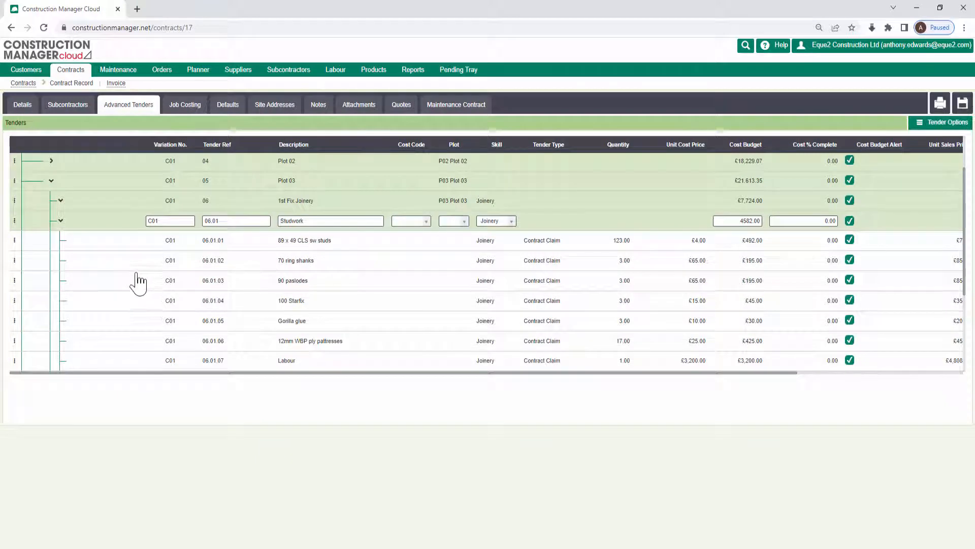
Examine the 89 x 49 CLS sw studs line's description, quantity, unit cost price and cost budget, and collapse Plot 03
click(366, 243)
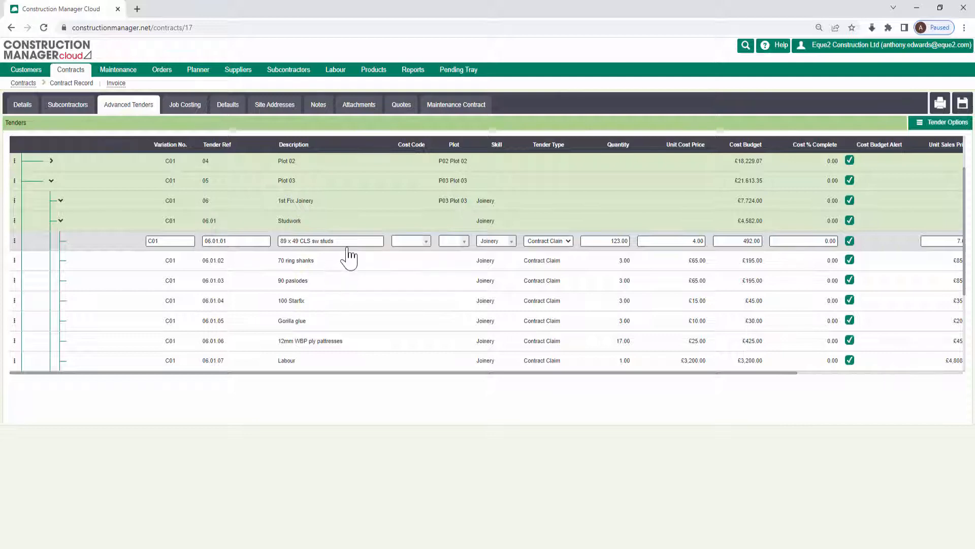
drag(346, 246, 278, 261)
click(618, 241)
click(697, 241)
click(747, 240)
click(51, 180)
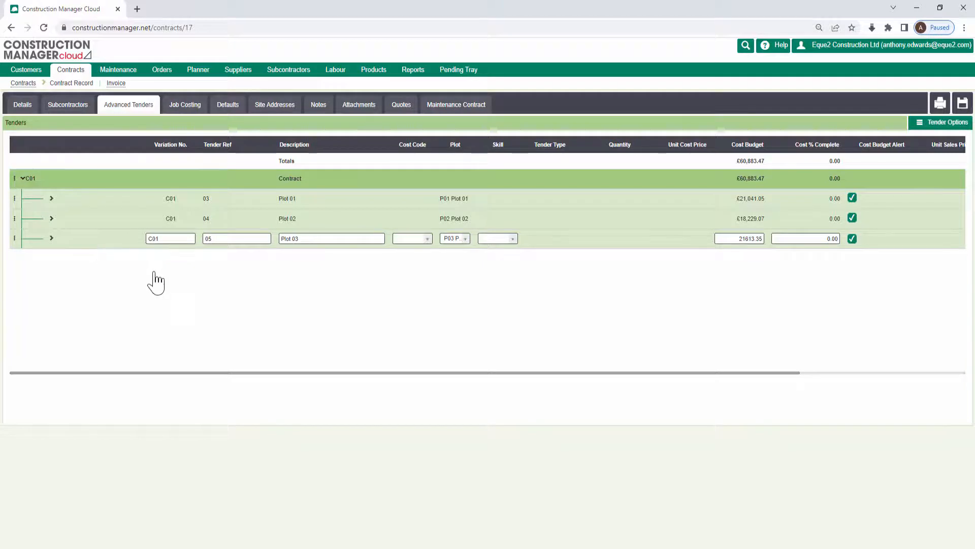
Return to the contracts list and open the advanced tenders of the "Housebuild (advanced tenders)" contract
click(930, 125)
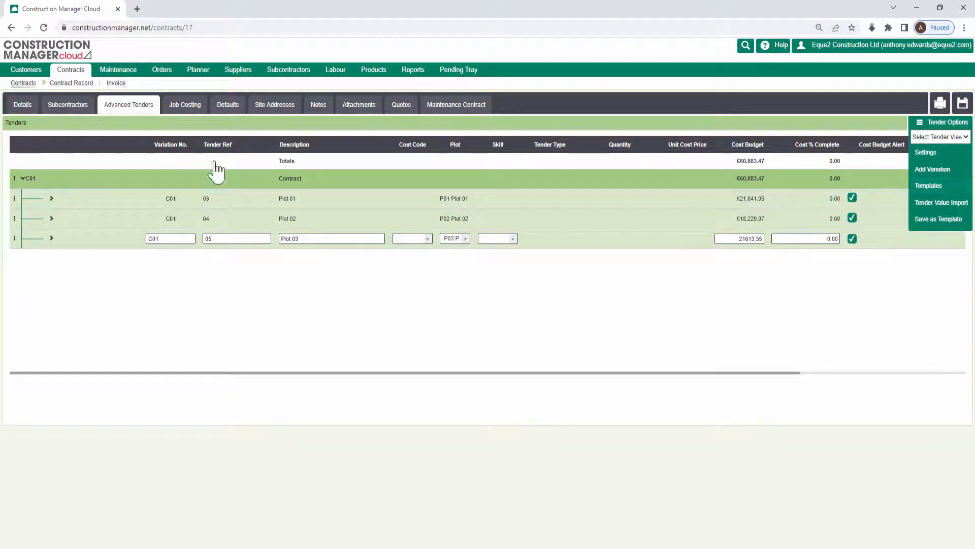
click(24, 84)
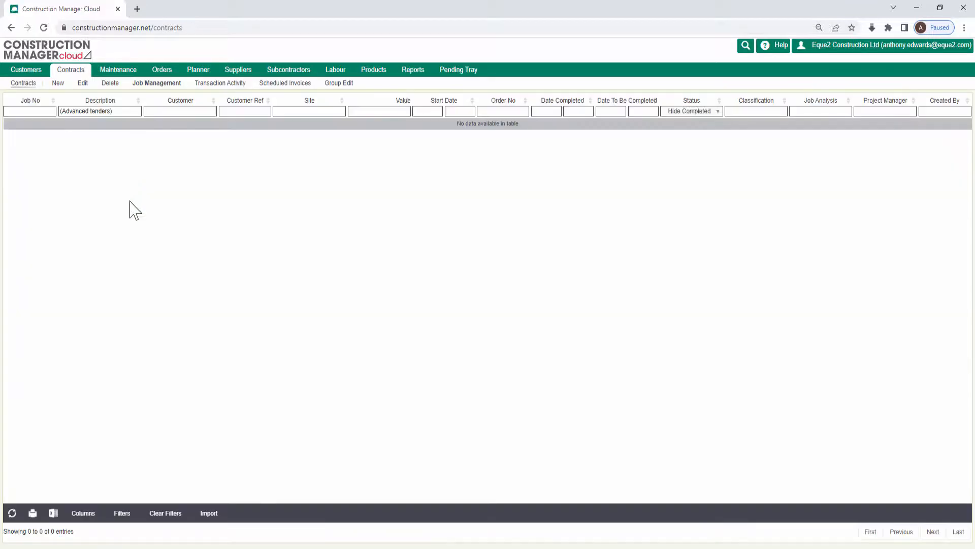
double_click(90, 126)
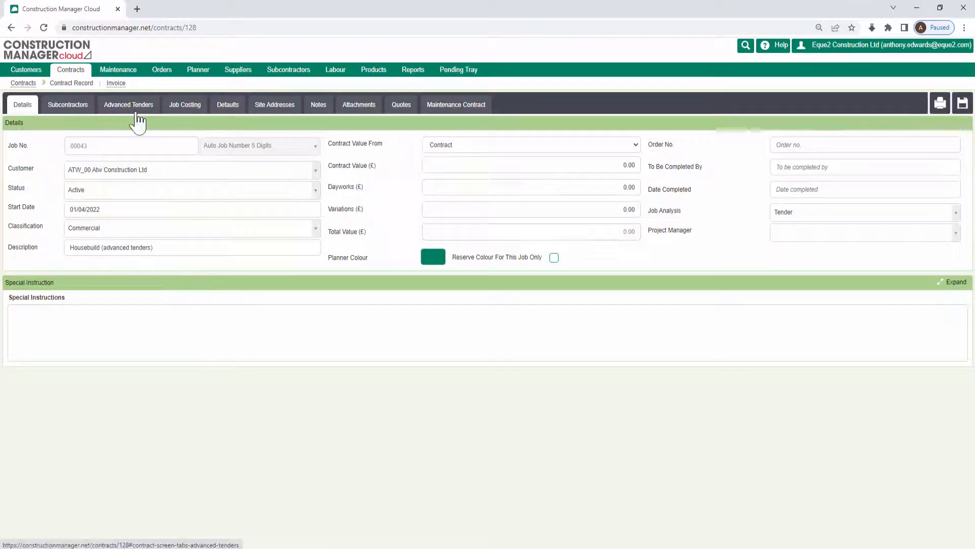
click(137, 112)
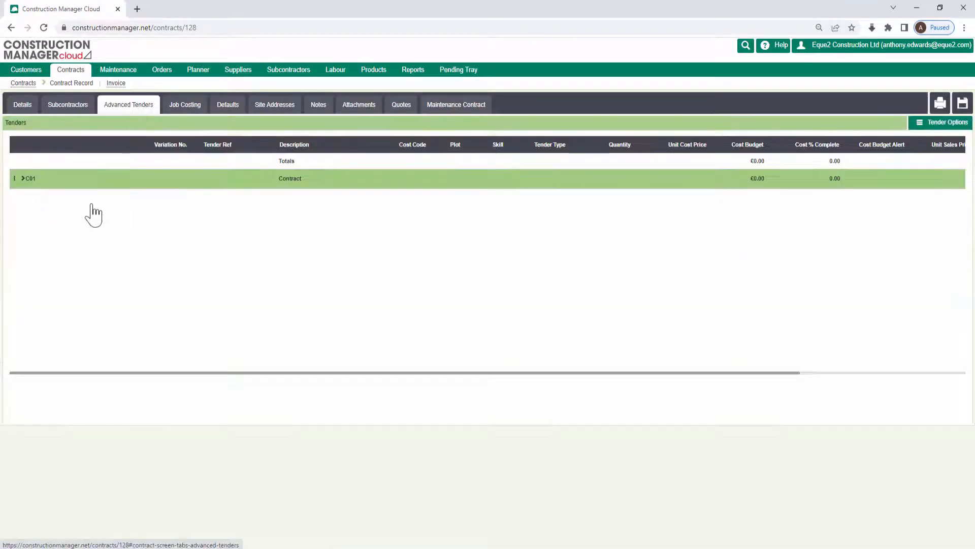
click(23, 179)
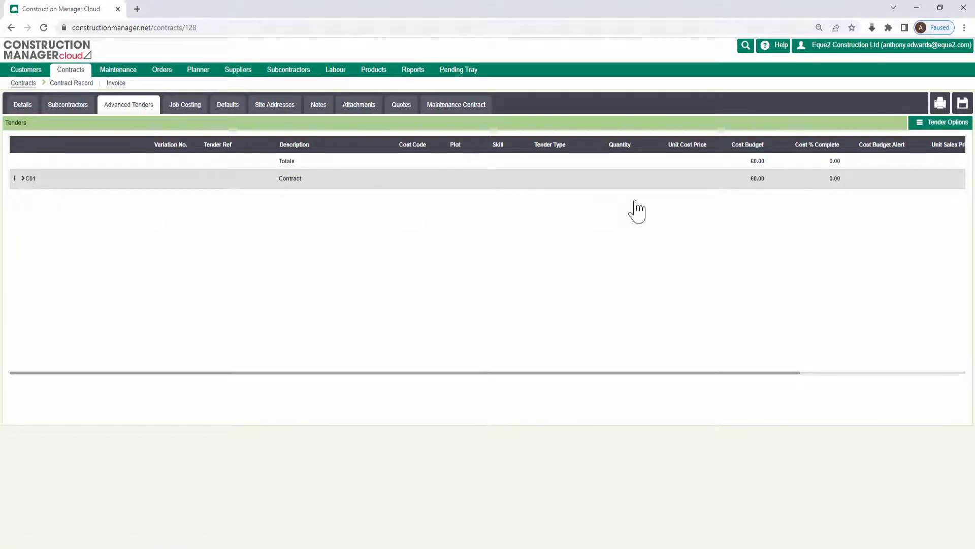
Apply the "Housebuild - House Type (Cutler)" tender template to the contract and check the section added under C01
click(928, 125)
click(930, 185)
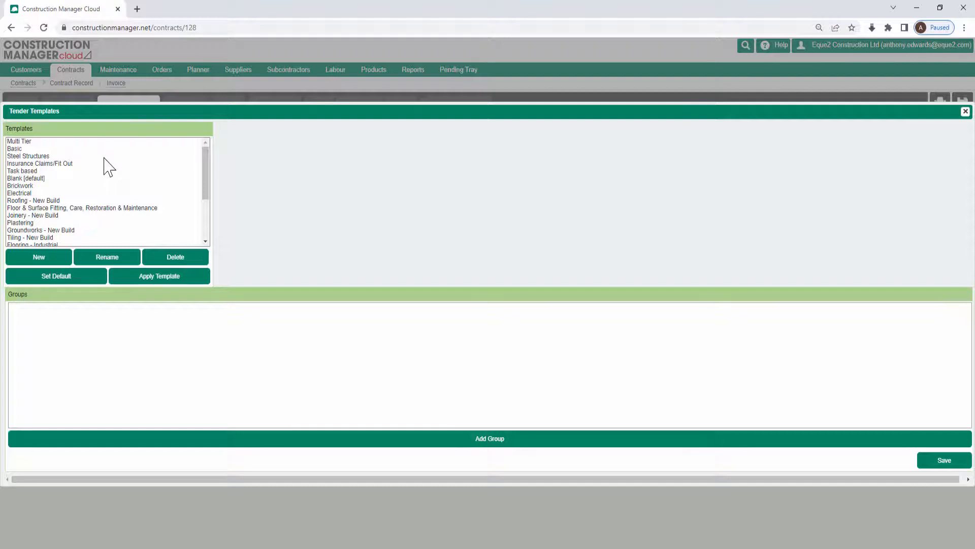
drag(204, 191, 198, 219)
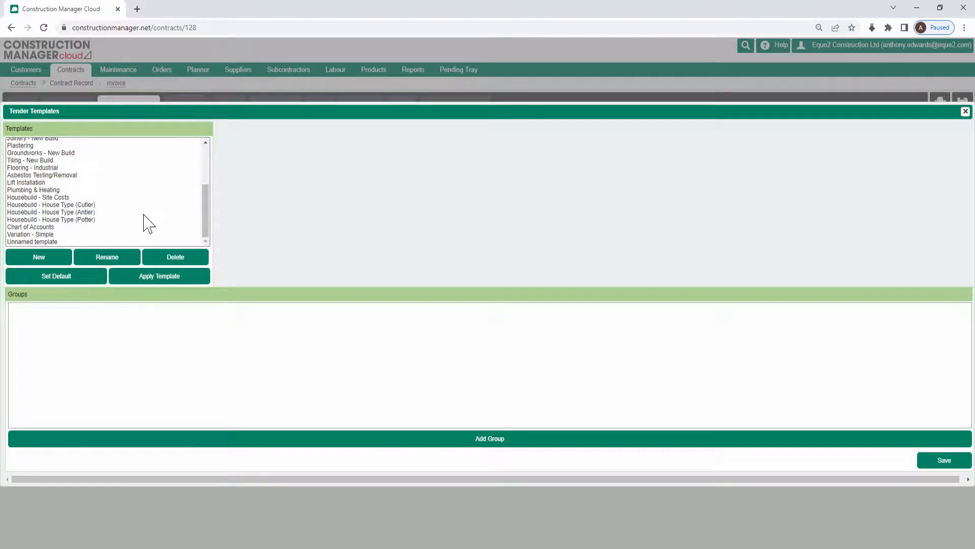
click(87, 205)
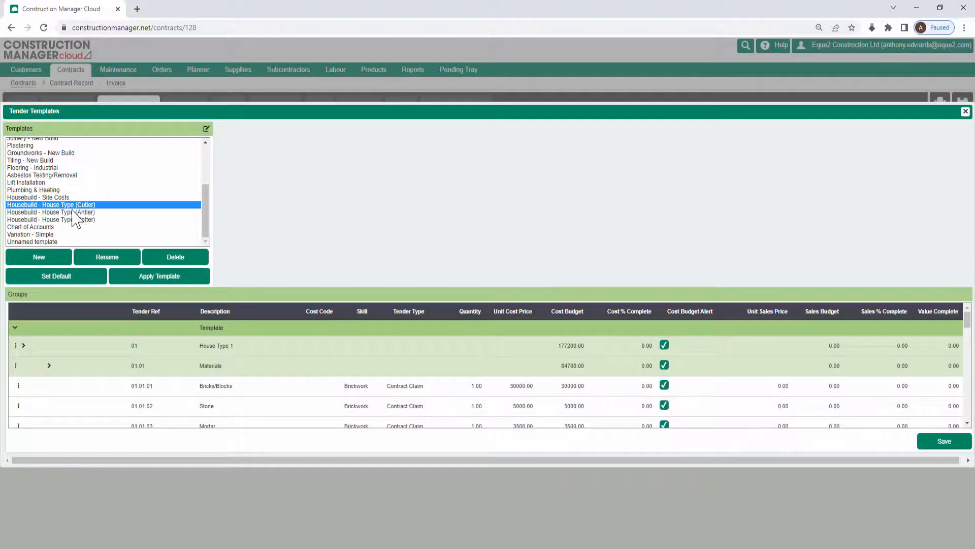
scroll(134, 368, down, 1)
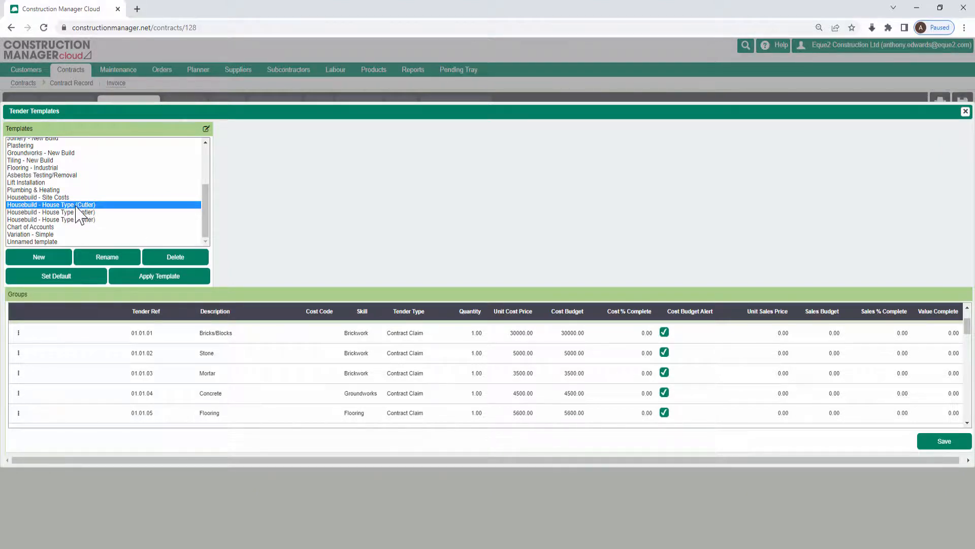
click(142, 277)
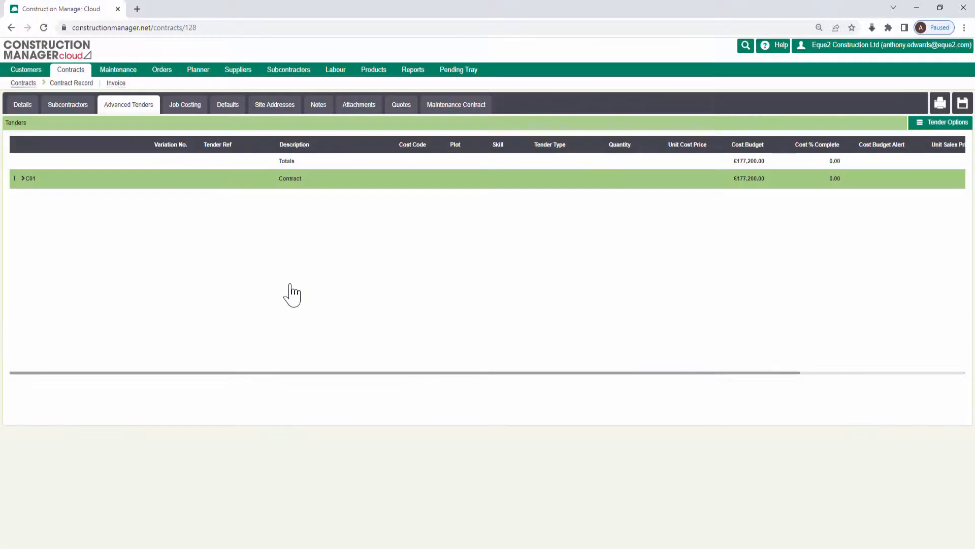
click(23, 178)
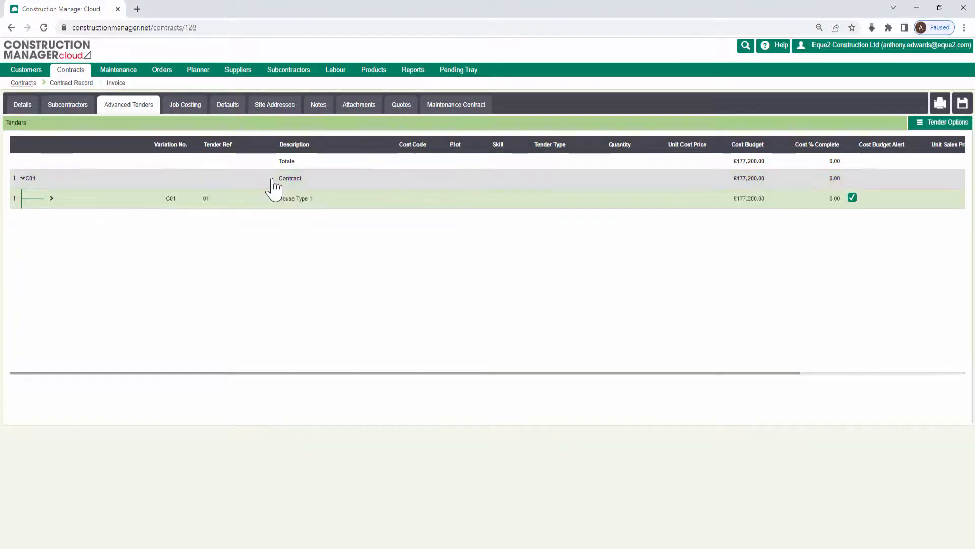
click(23, 178)
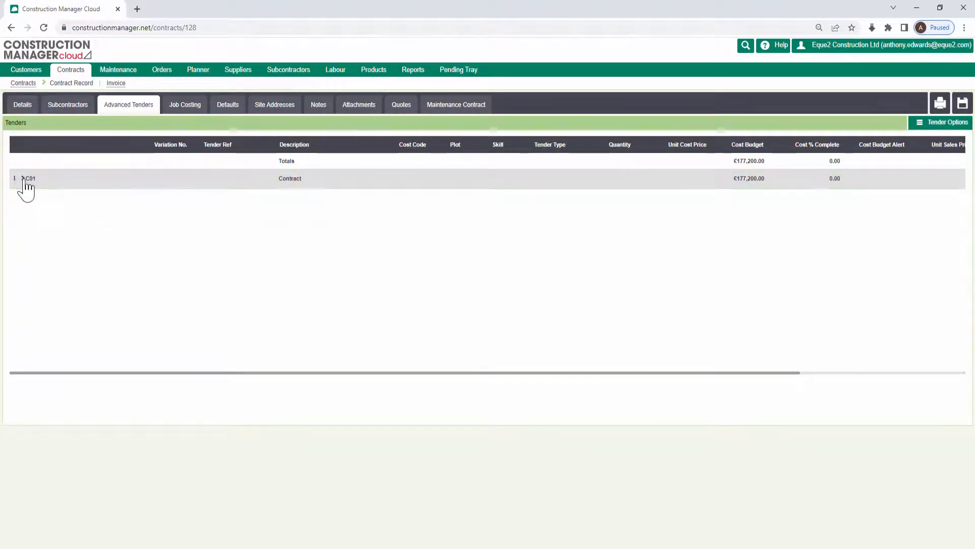
Apply the "Housebuild - House Type (Antler)" tender template to the contract as well
click(934, 122)
click(936, 187)
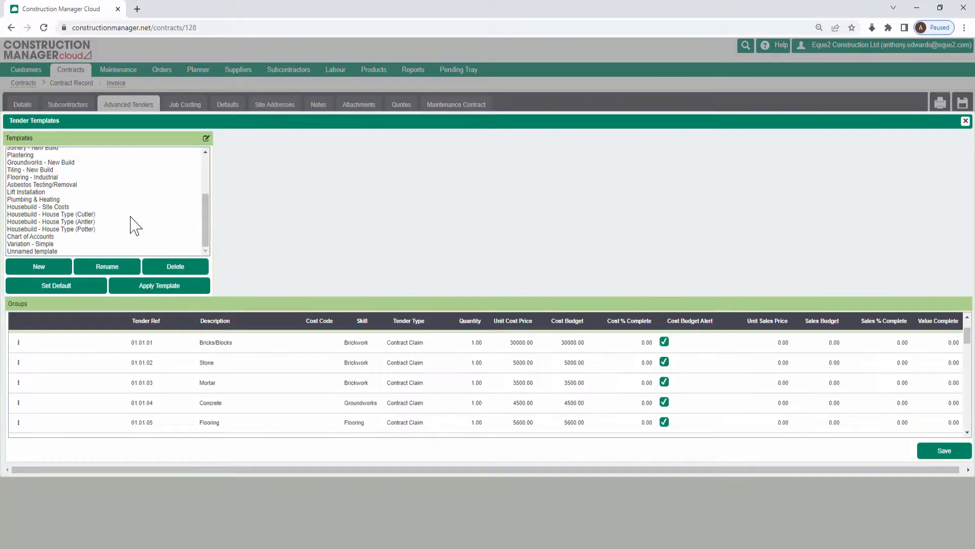
click(94, 223)
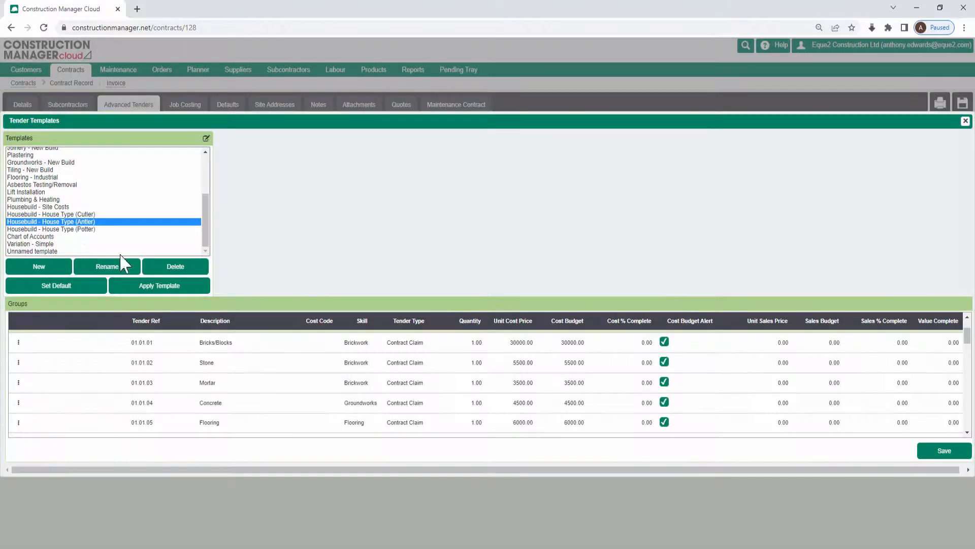
click(137, 287)
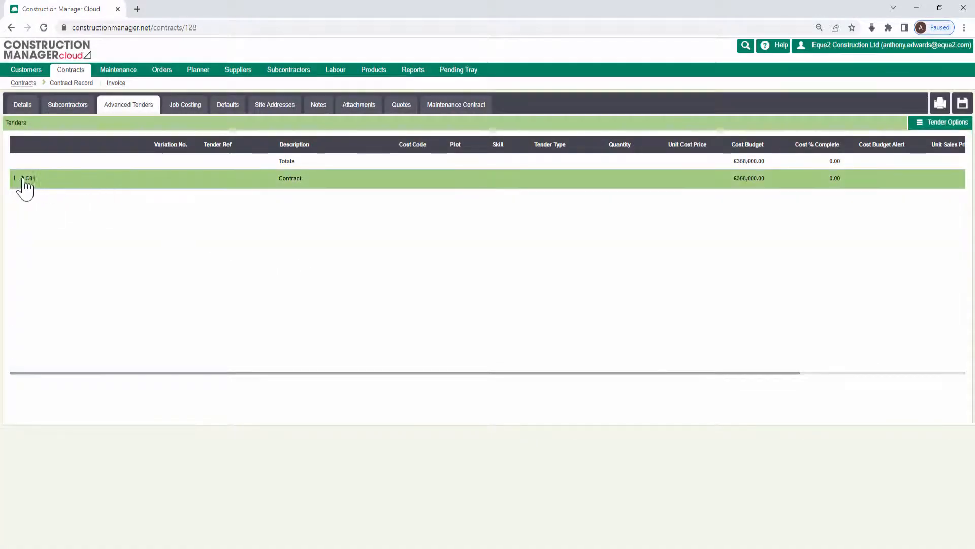
Rename the two house type sections under C01 as "Plot 01 - House Type 1" and "Plot 02 - House Type 2"
click(22, 178)
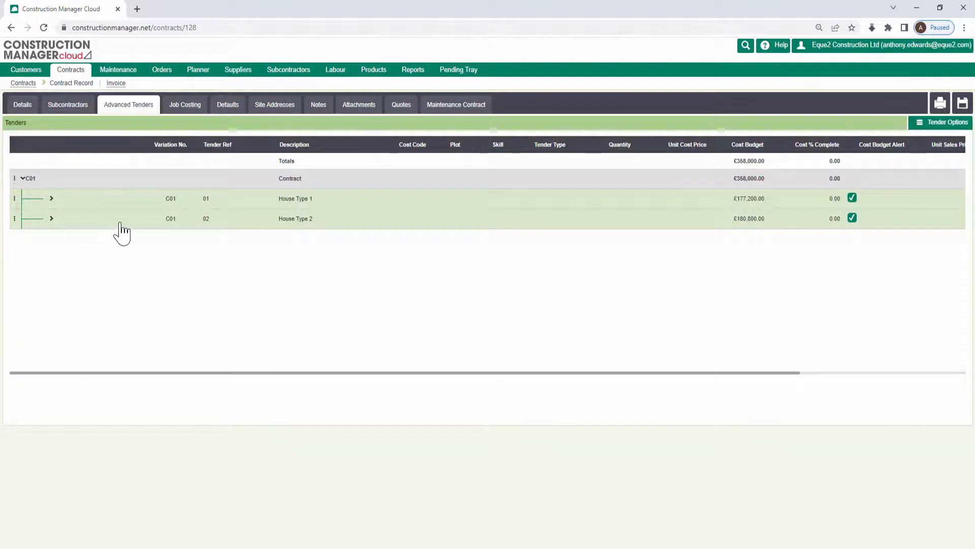
click(309, 202)
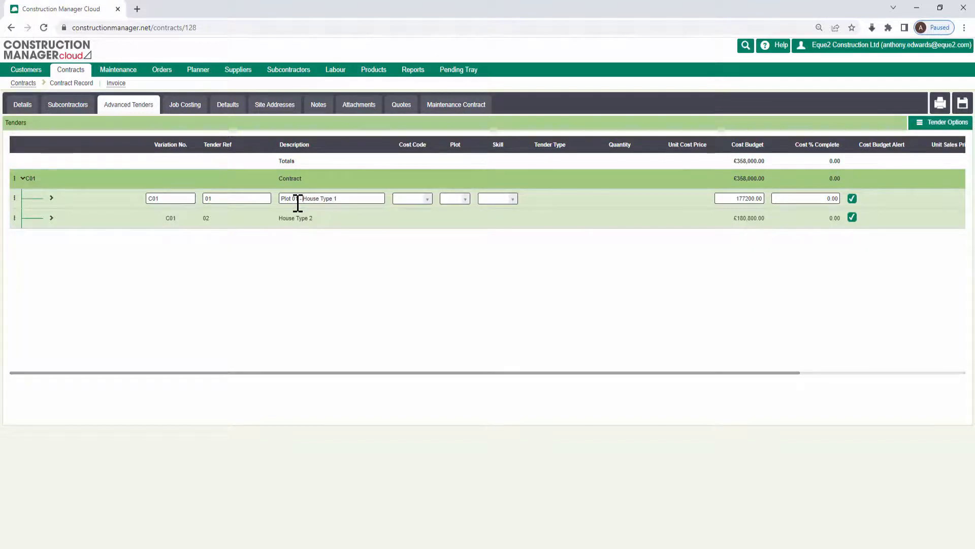
click(287, 218)
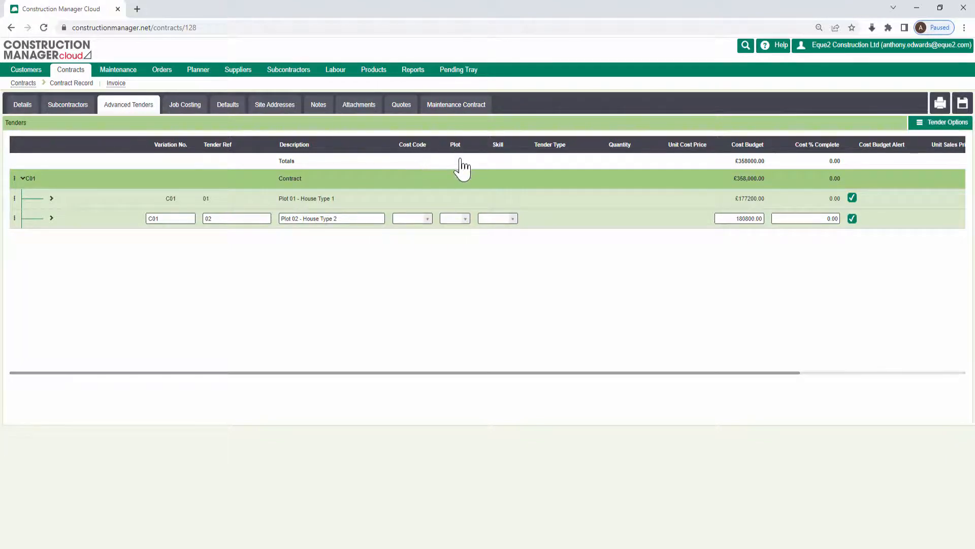
Check the plot choices for the Plot 02 section and create a plot series in the contract defaults with prefixes P and Plot, numbered 01 to 20
click(463, 219)
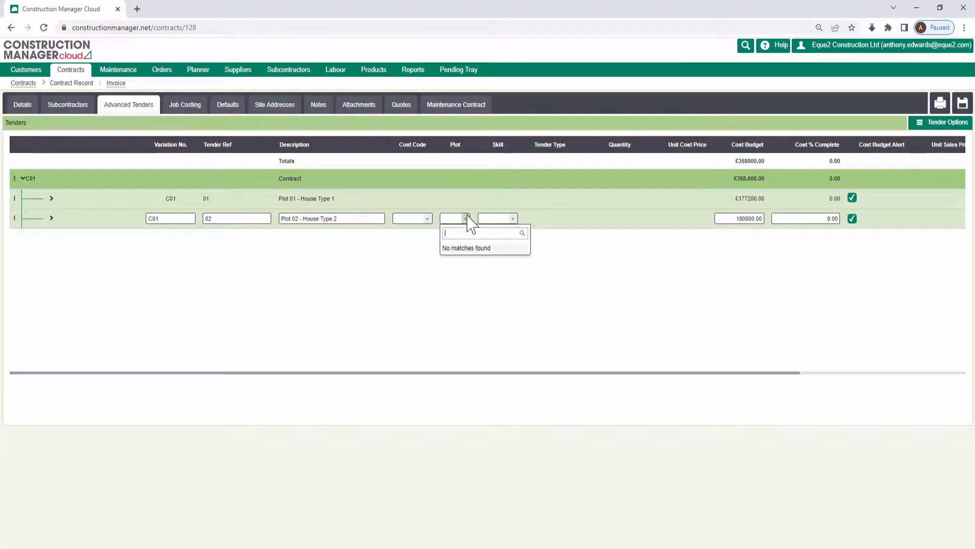
click(187, 108)
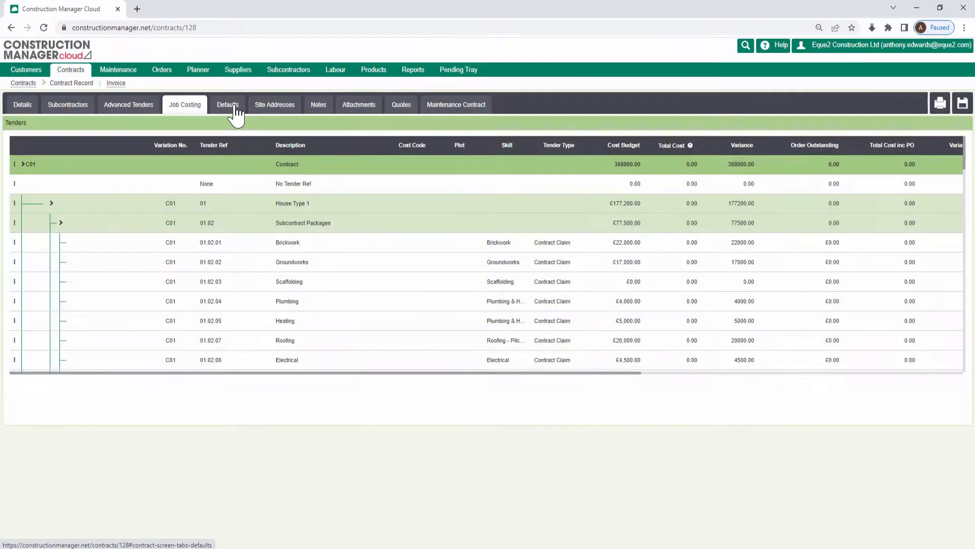
click(235, 107)
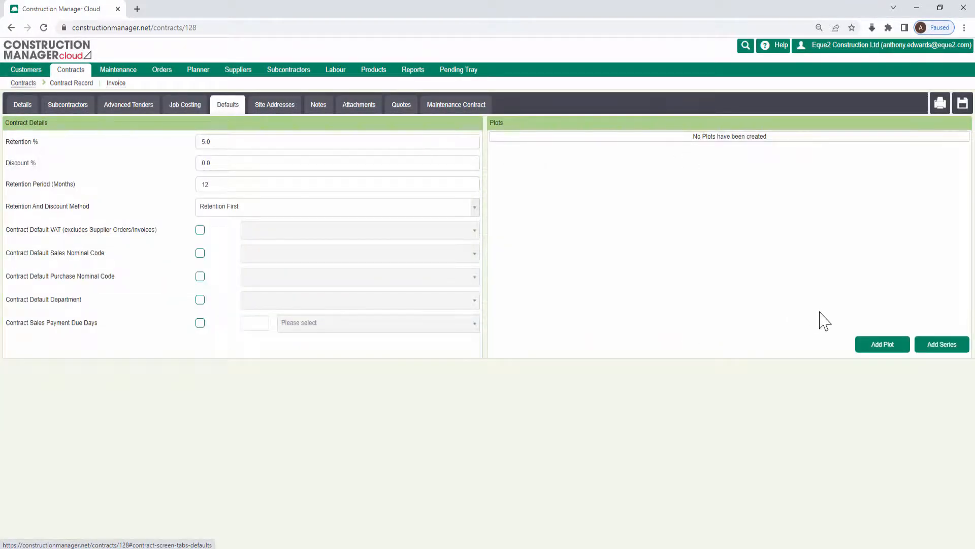
click(942, 345)
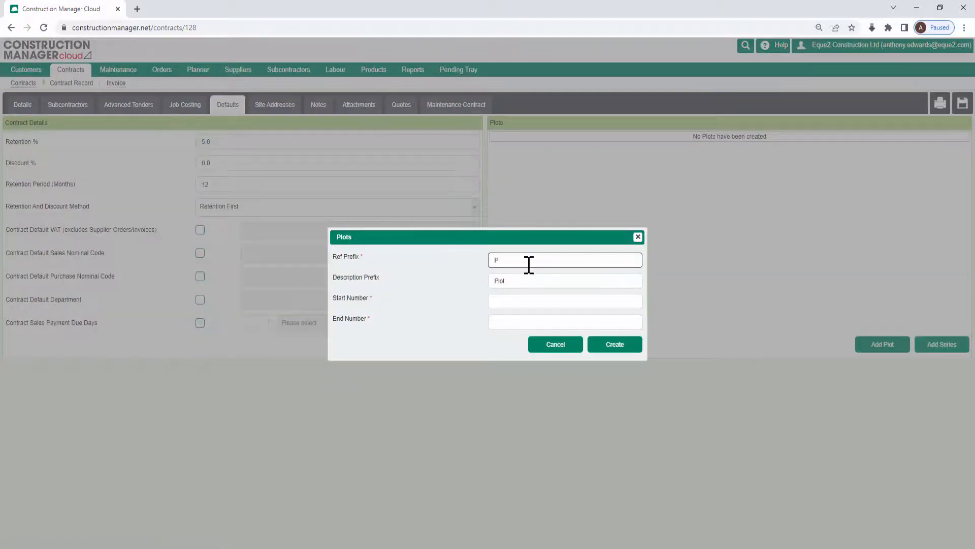
click(514, 299)
text(01)
key(Tab)
key(Tab)
click(607, 349)
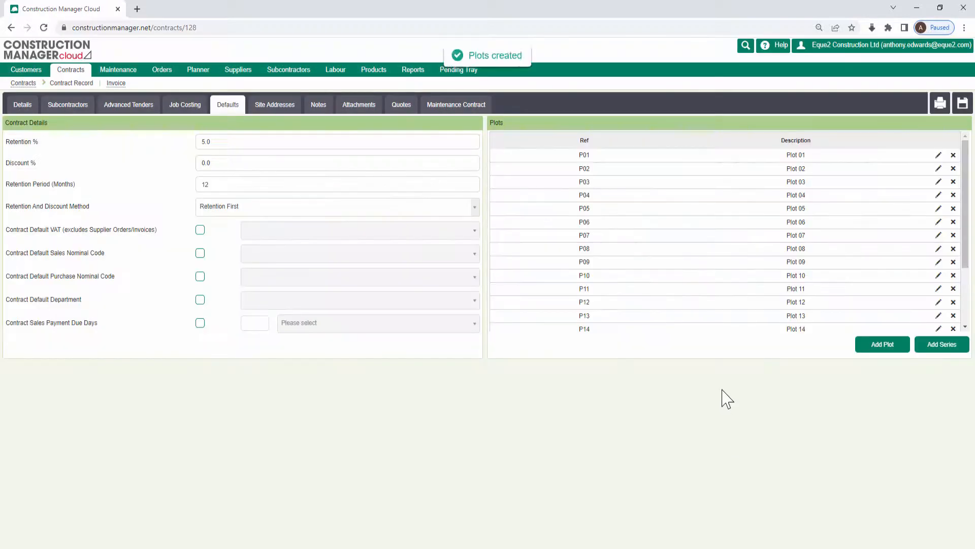
scroll(645, 178, down, 2)
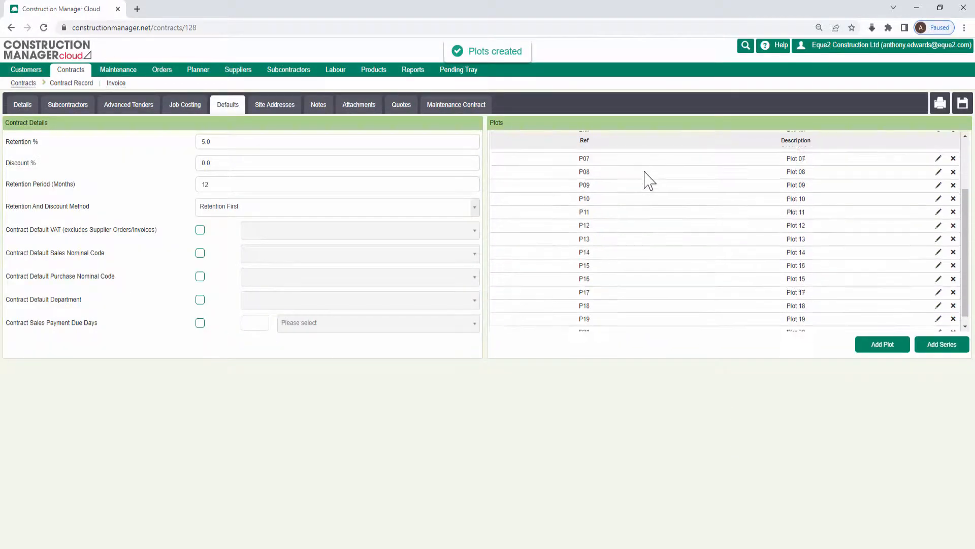
scroll(668, 218, up, 2)
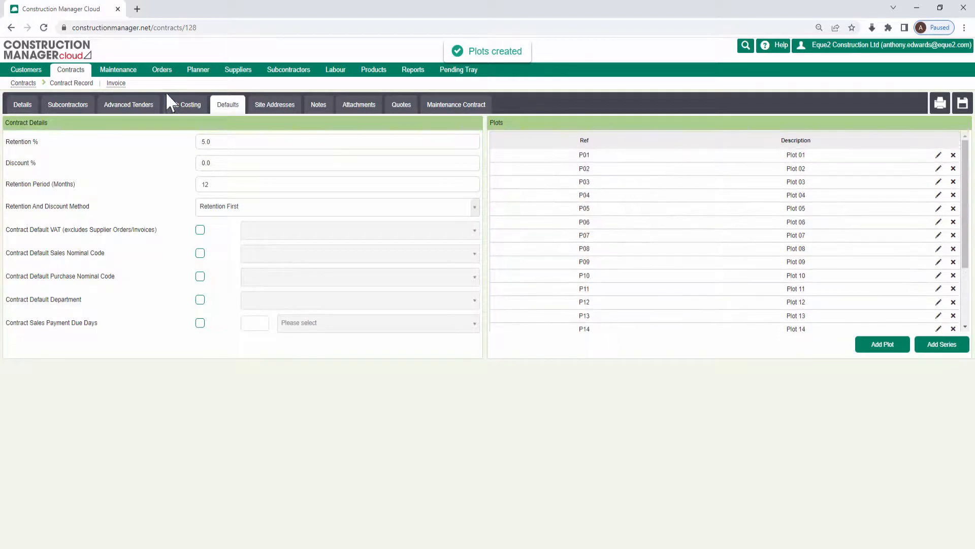
Assign plot P02 to the Plot 02 - House Type 2 section and P01 to the Plot 01 - House Type 1 section, and save the tenders
click(133, 104)
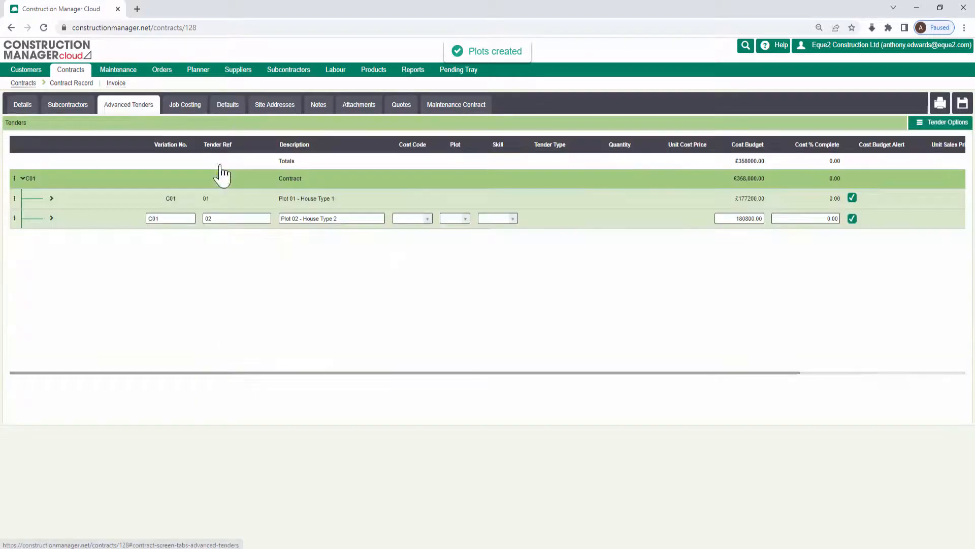
click(464, 220)
click(495, 263)
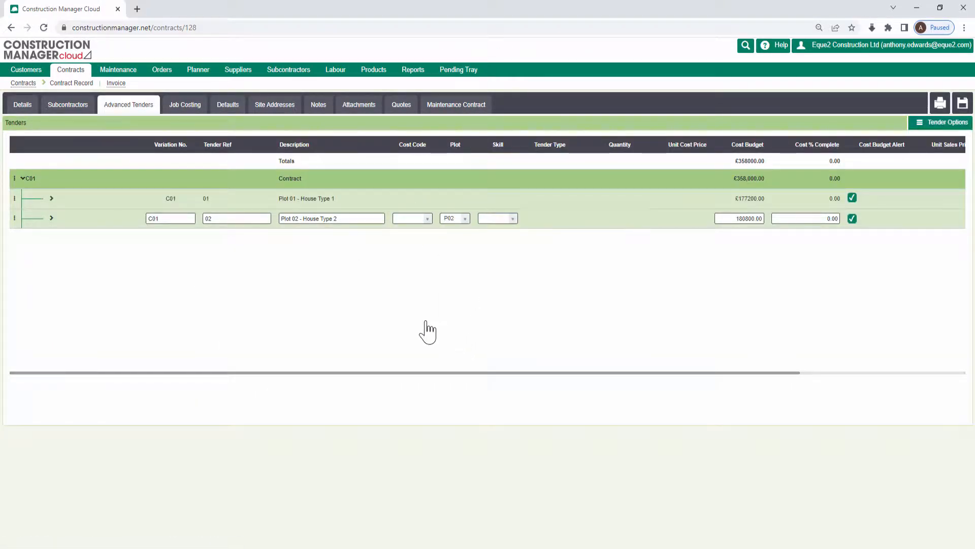
click(459, 201)
click(465, 199)
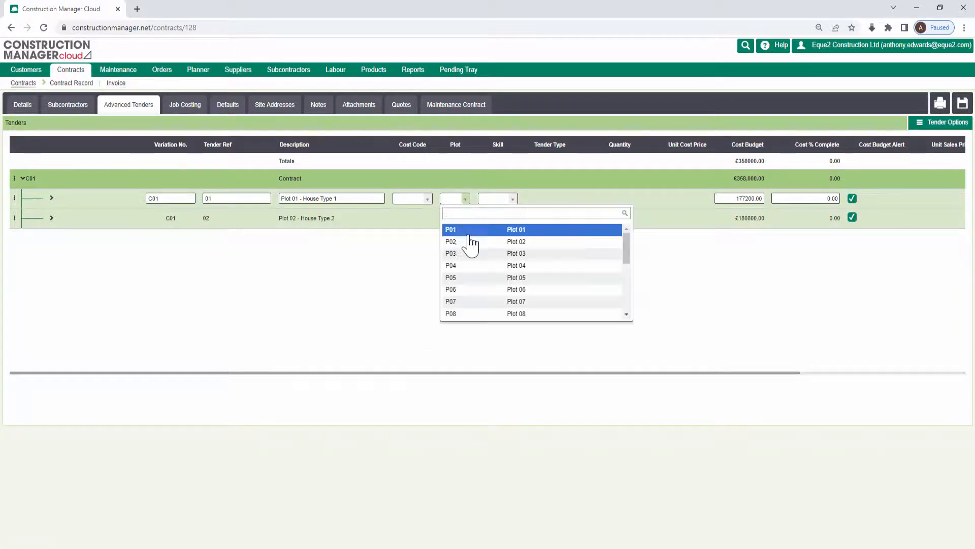
click(464, 230)
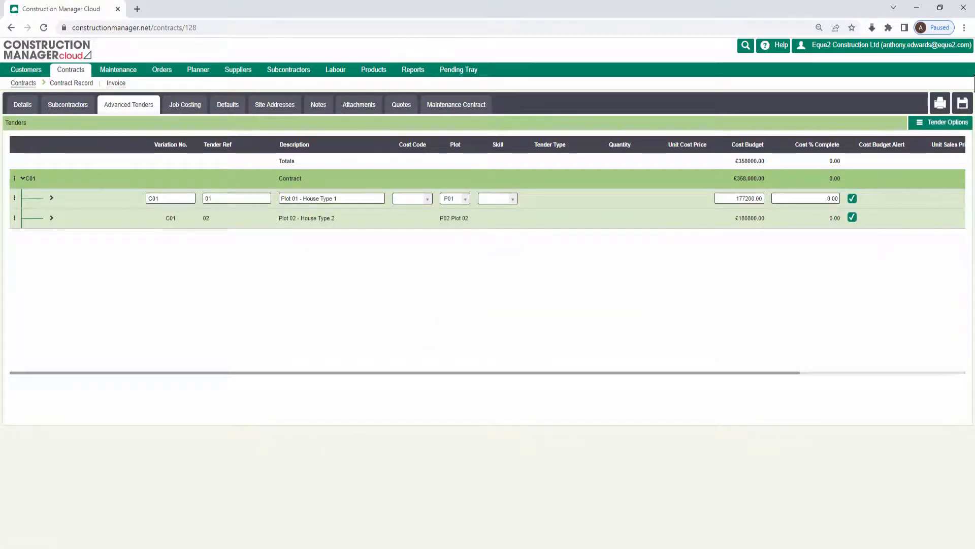
click(963, 103)
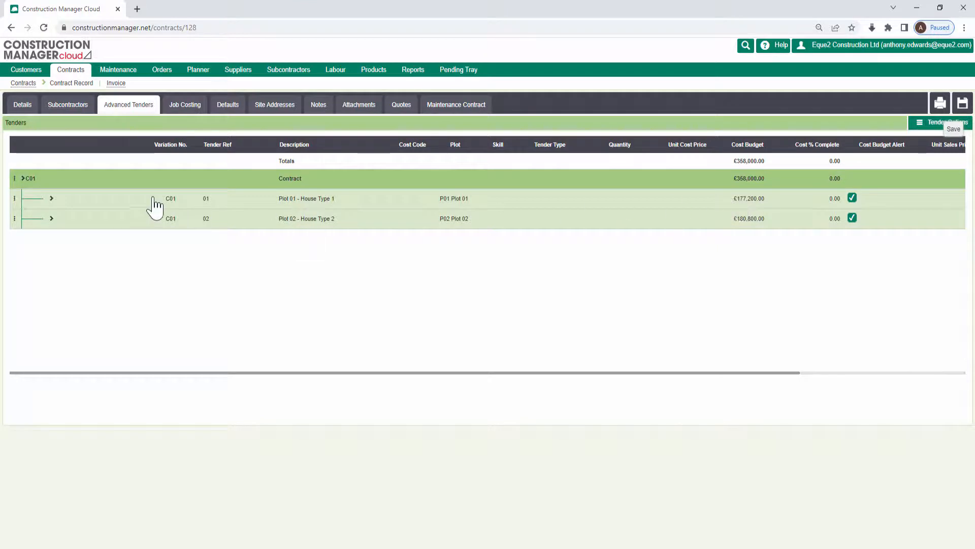
Set the Plot 01 subcontract package cost budgets to 18000 for Brickwork and 22000 for Groundworks, then save the tenders
click(51, 198)
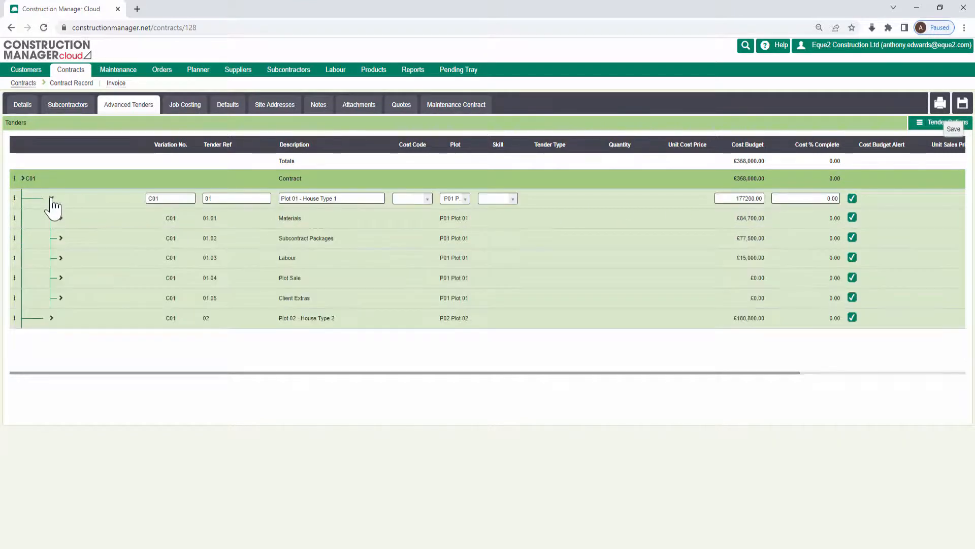
click(61, 238)
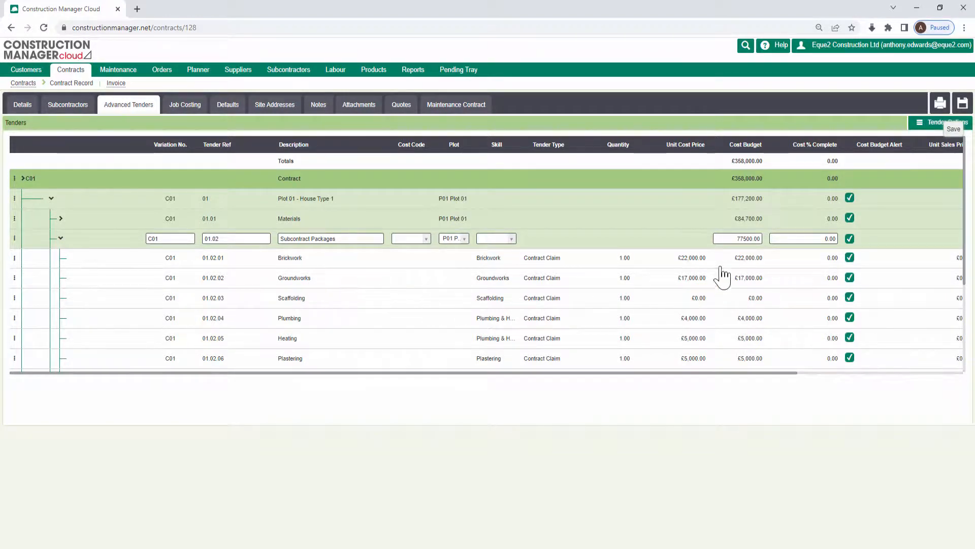
click(737, 258)
drag(737, 258, 762, 259)
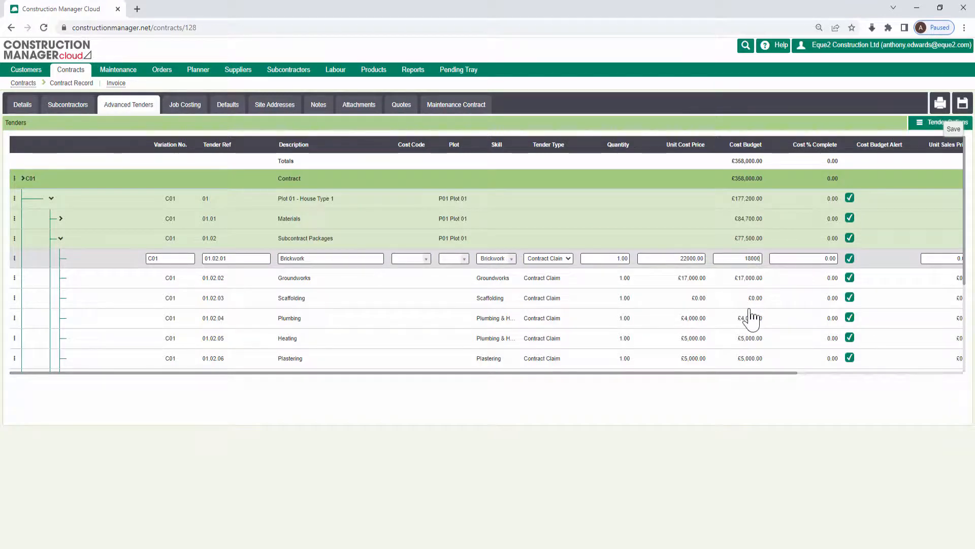
click(736, 278)
drag(739, 278, 783, 280)
text(2)
key(Tab)
click(963, 103)
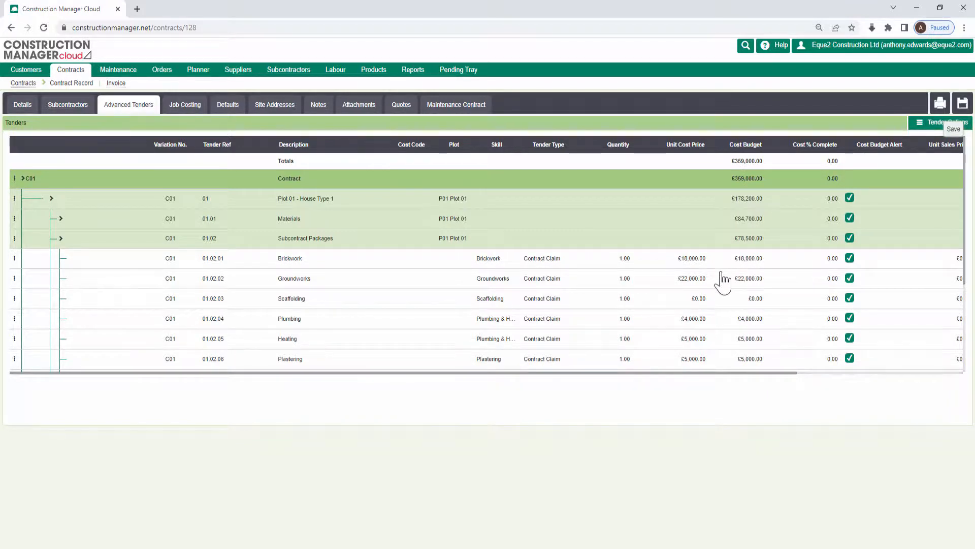
click(52, 200)
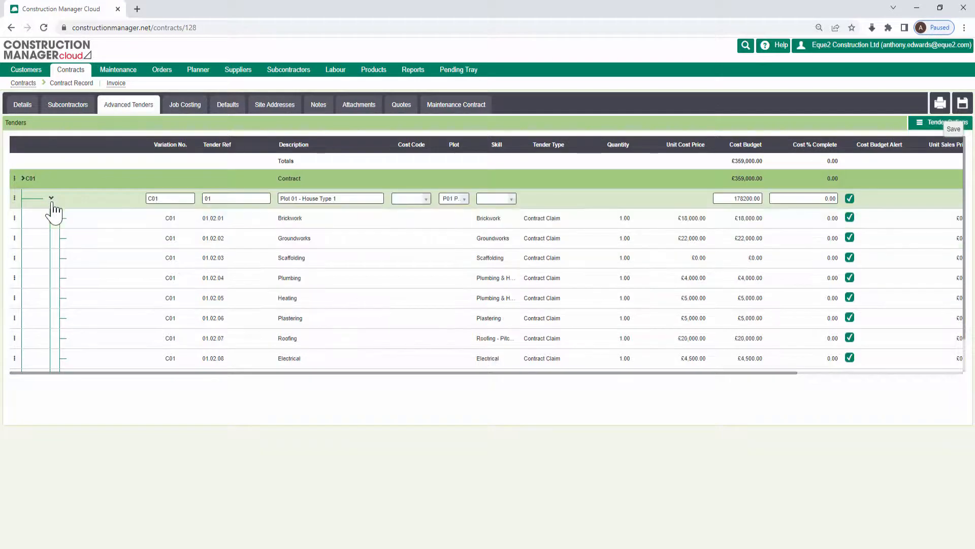
click(22, 179)
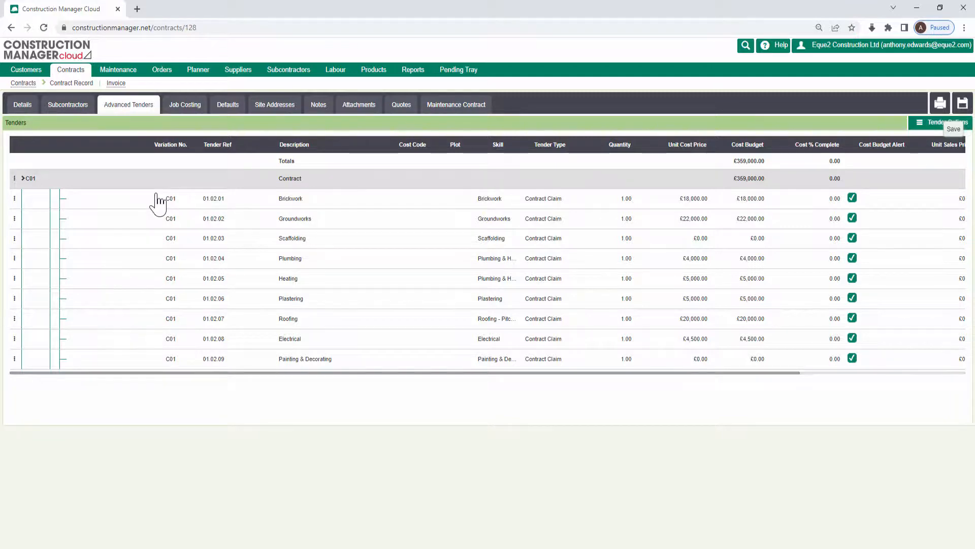
Examine the Studwork lines in Plot 03's 1st Fix Joinery in the advanced tenders of the "Joinery 1st & 2nd Fix - New Build" contract
click(23, 82)
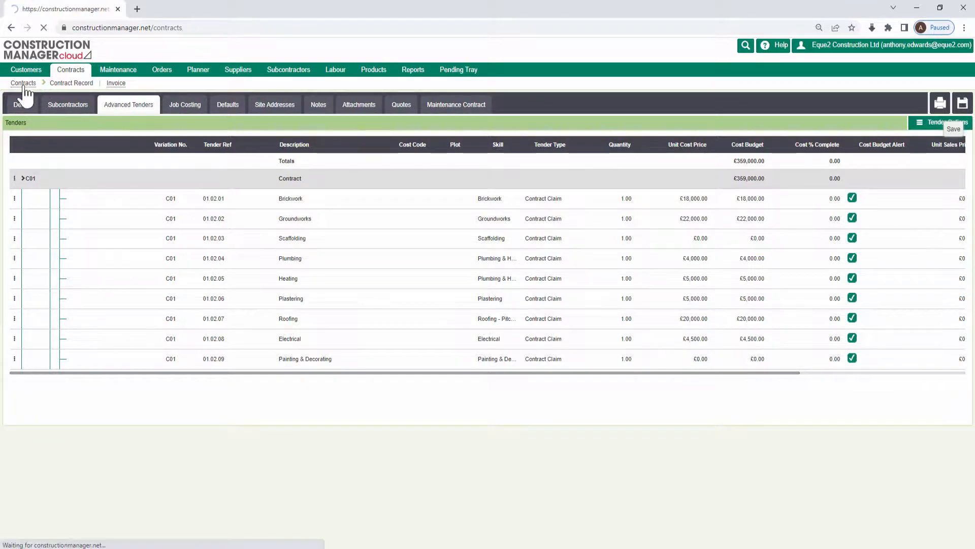
click(104, 151)
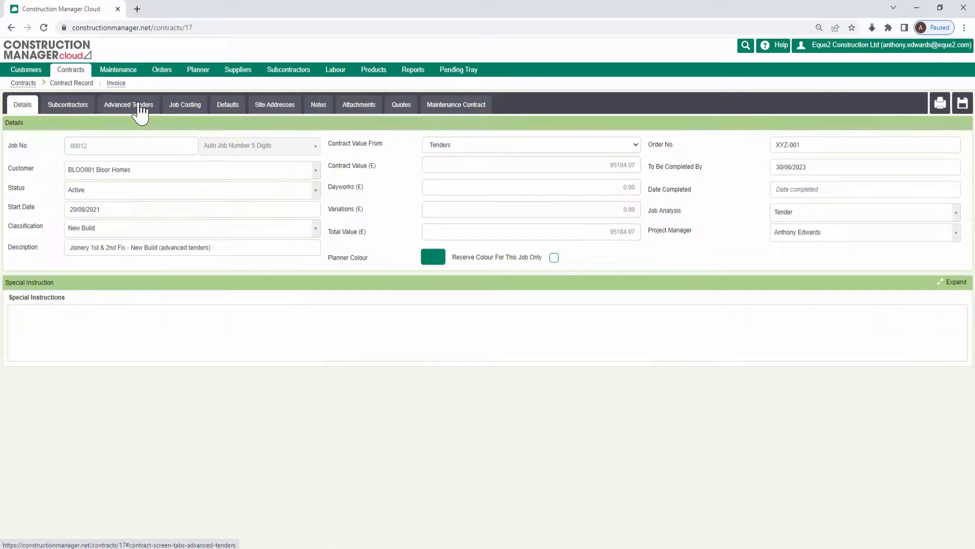
click(138, 107)
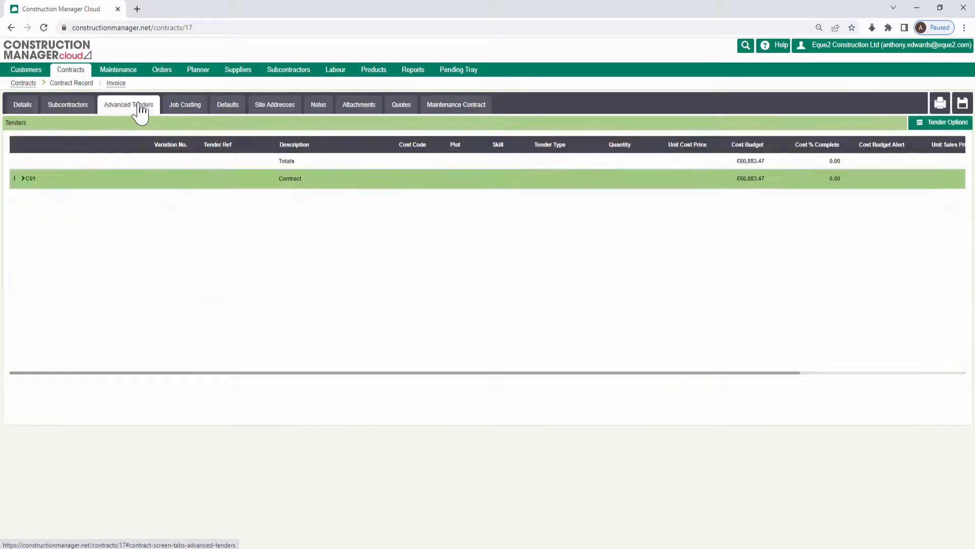
click(23, 178)
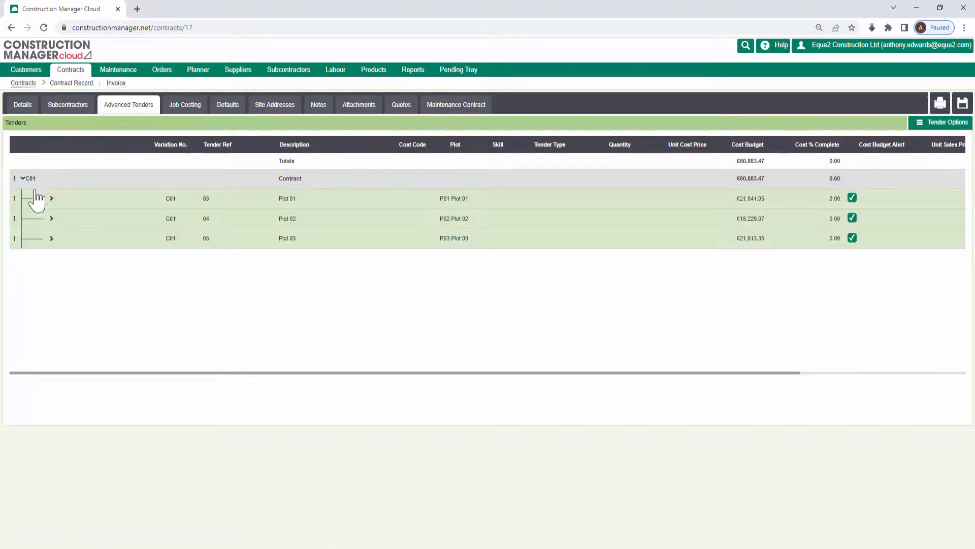
click(52, 238)
click(60, 260)
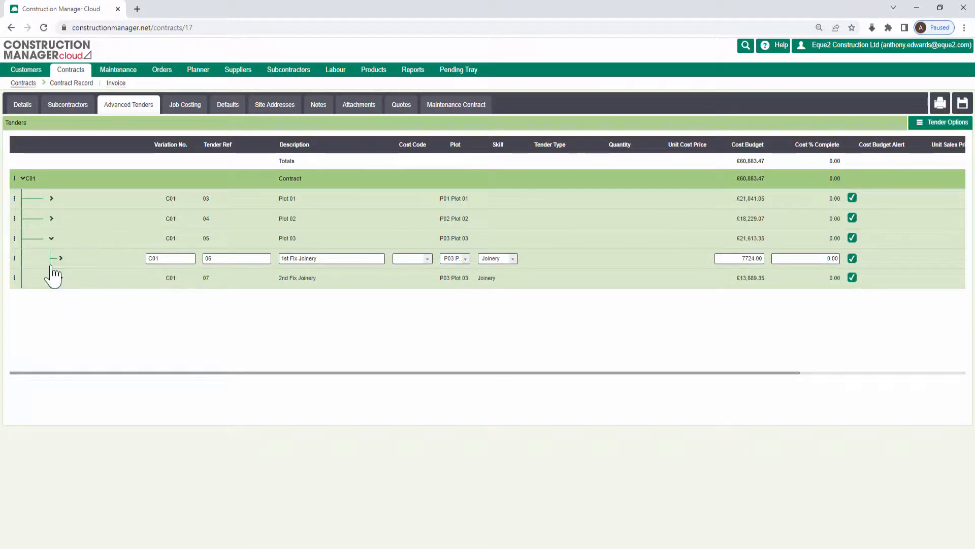
click(60, 258)
click(60, 278)
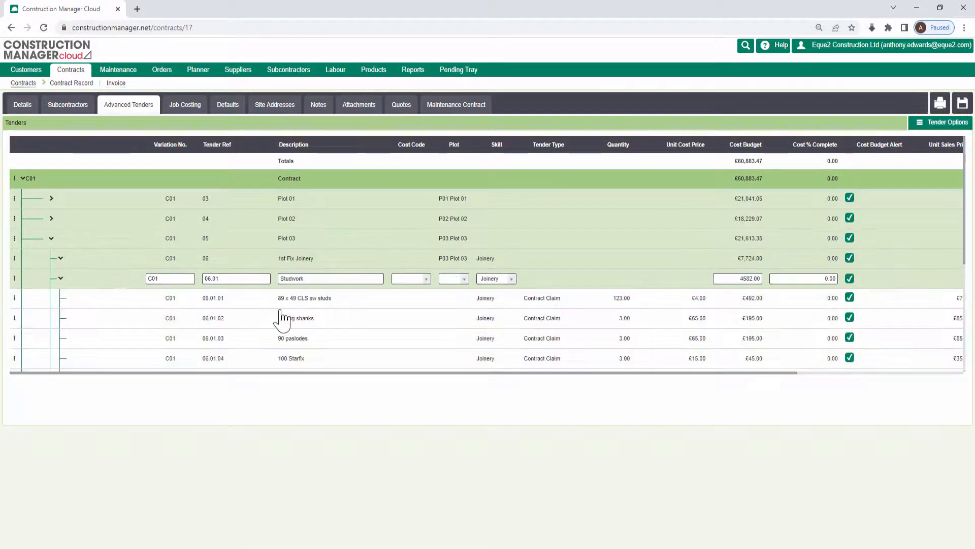
click(357, 298)
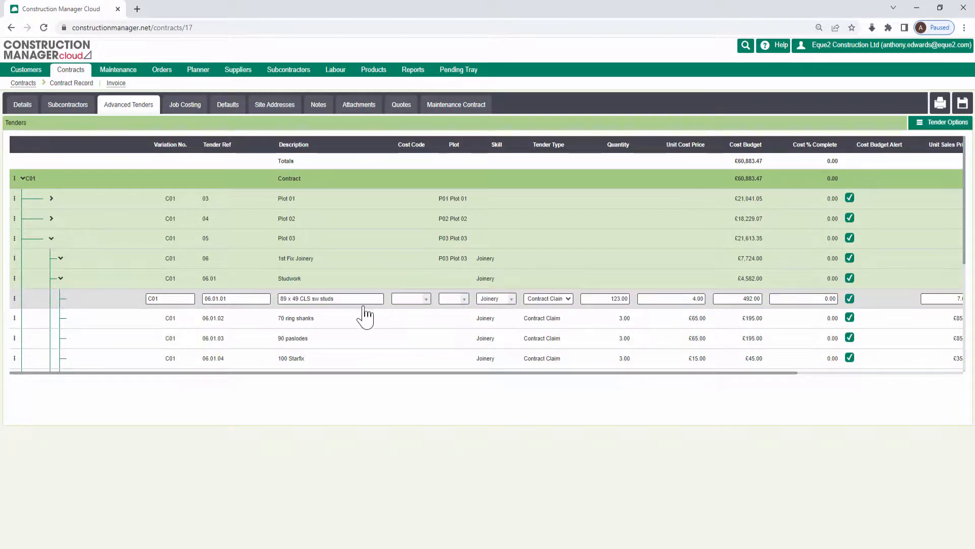
Enable "Load tender details on Supplier PO" in the contract's tender settings, save them, and return to the contract details
click(929, 124)
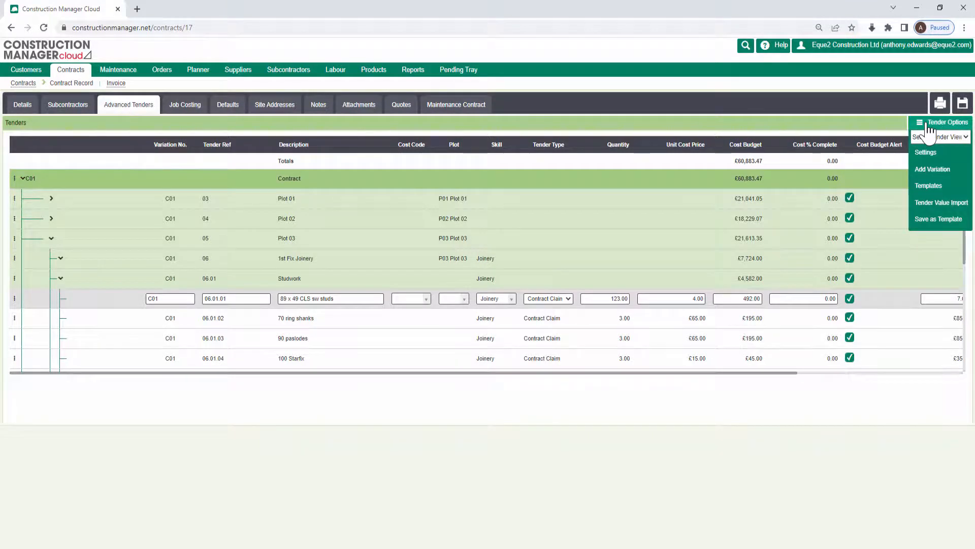
click(926, 152)
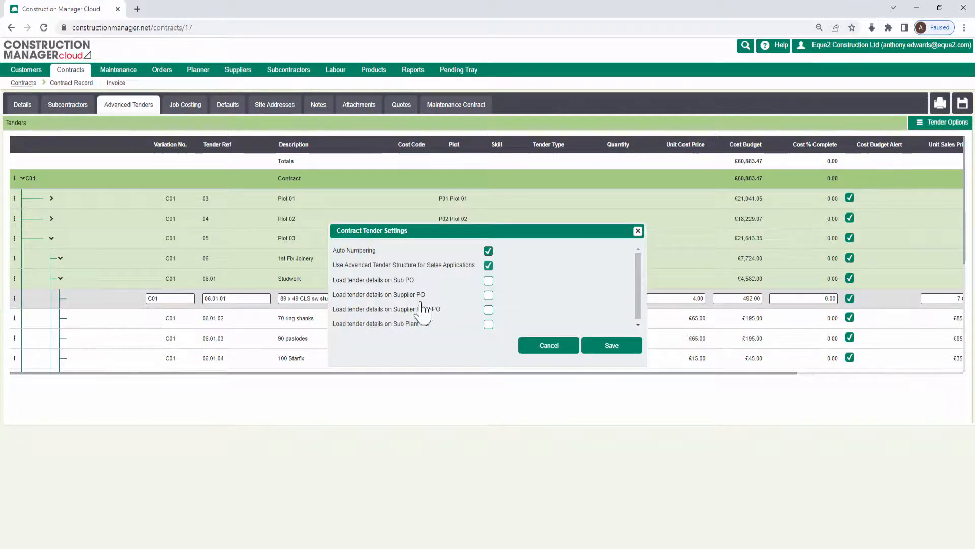
click(488, 296)
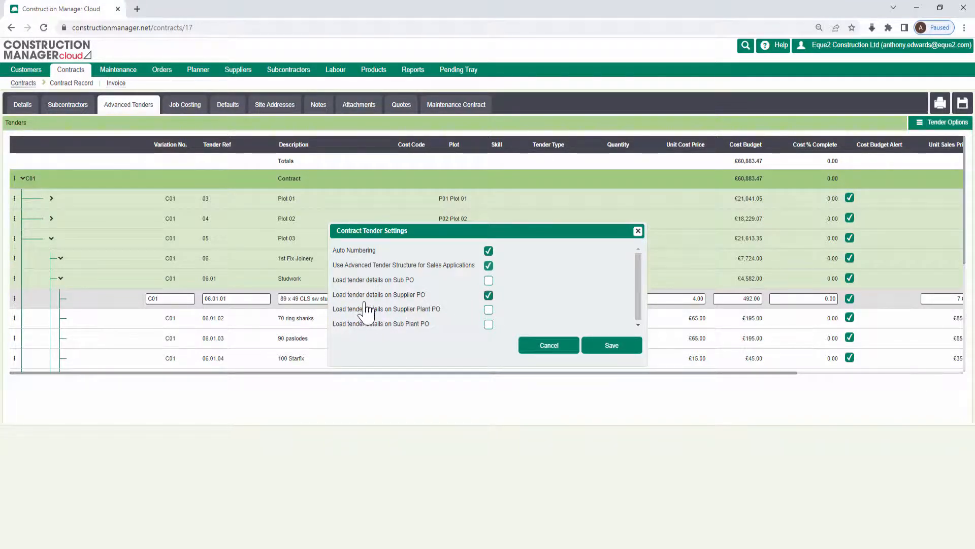
click(611, 346)
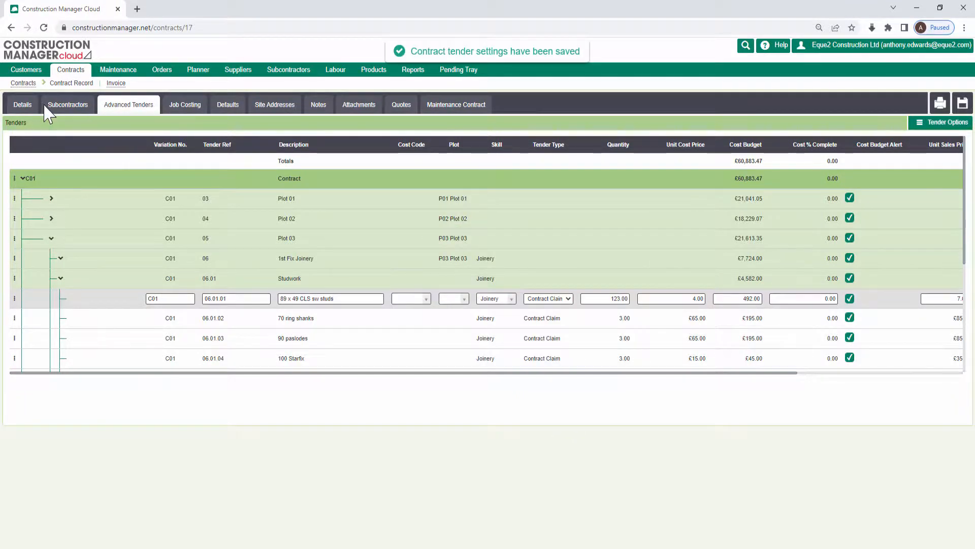
click(24, 105)
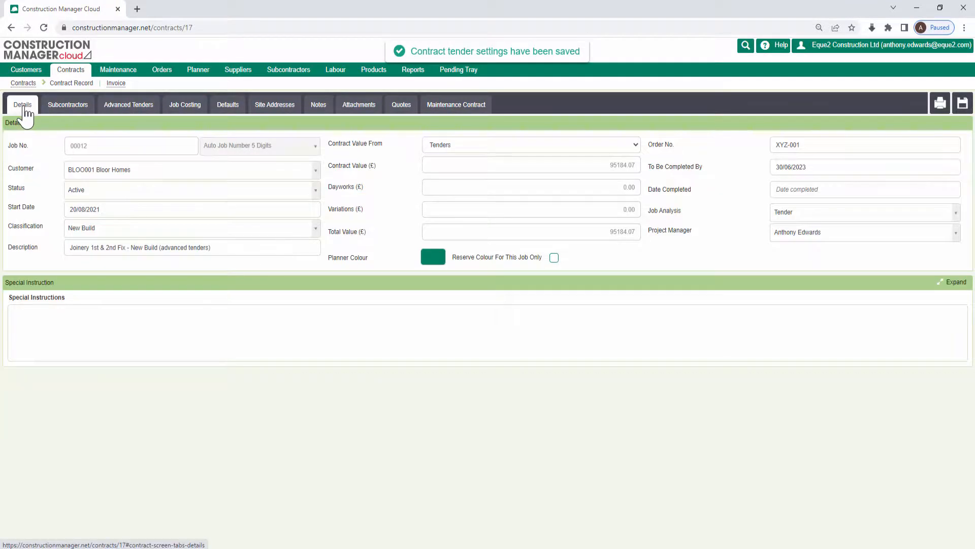
Start a new supplier purchase order with Howden Joinery Group Plc as the supplier
mouse_move(163, 72)
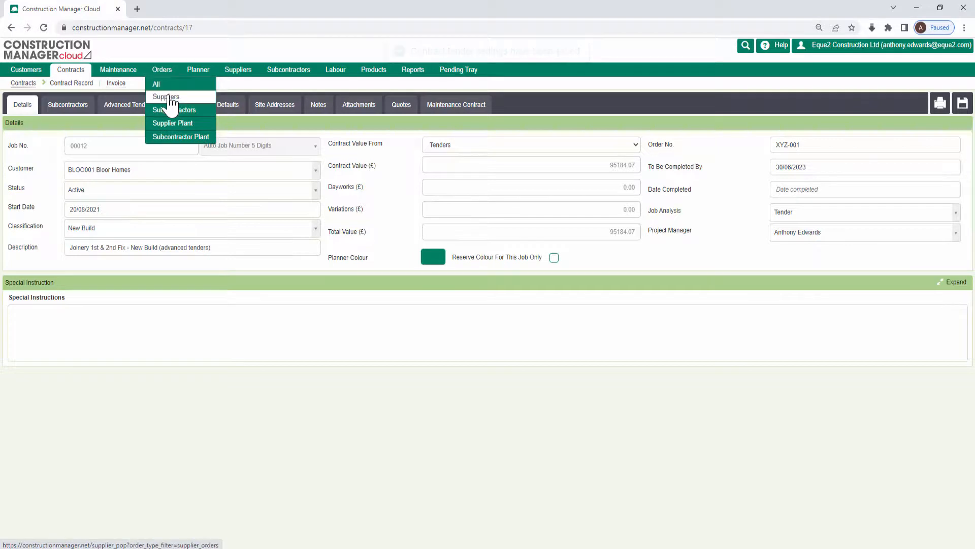
click(170, 98)
click(363, 165)
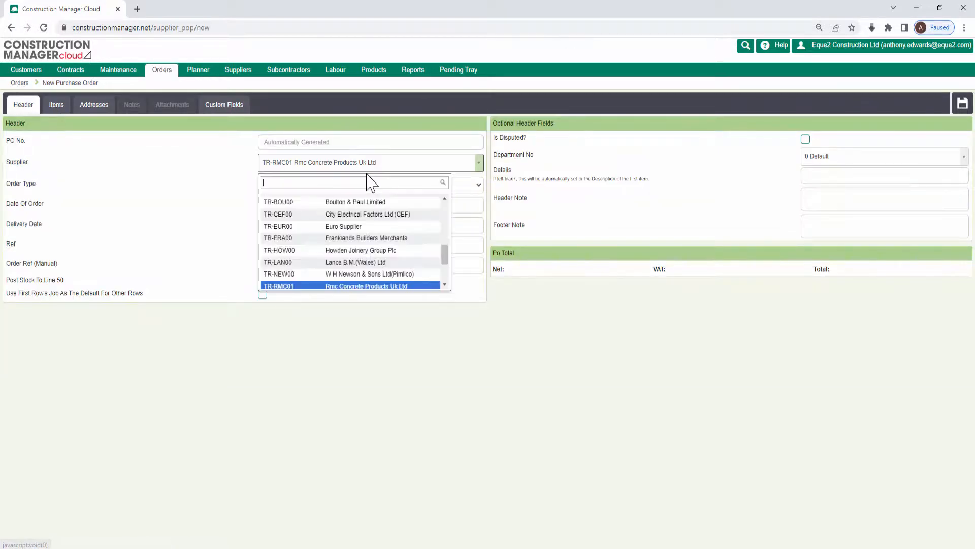
scroll(374, 253, up, 1)
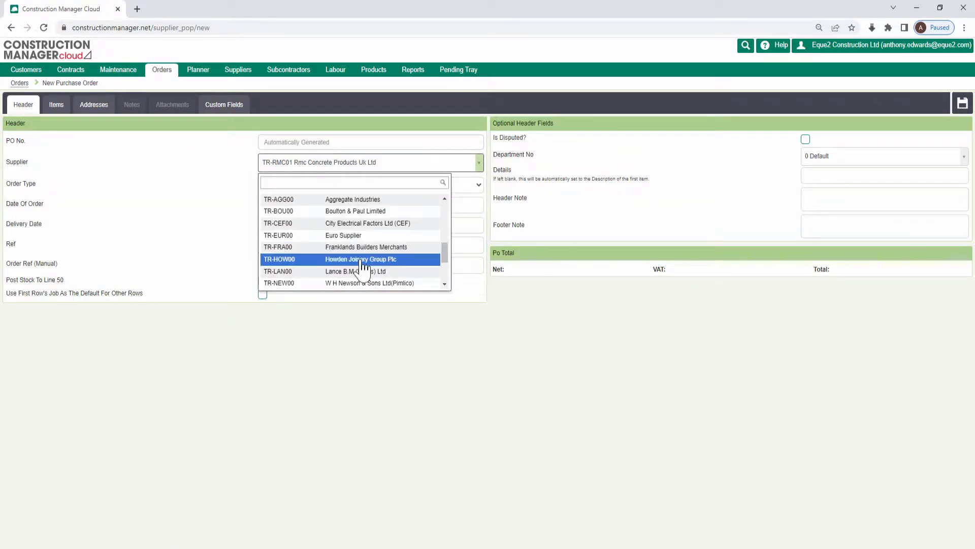
click(374, 257)
Assign the order's first item row to the "Joinery 1st & 2nd Fix - New Build (advanced tenders)" job
click(56, 107)
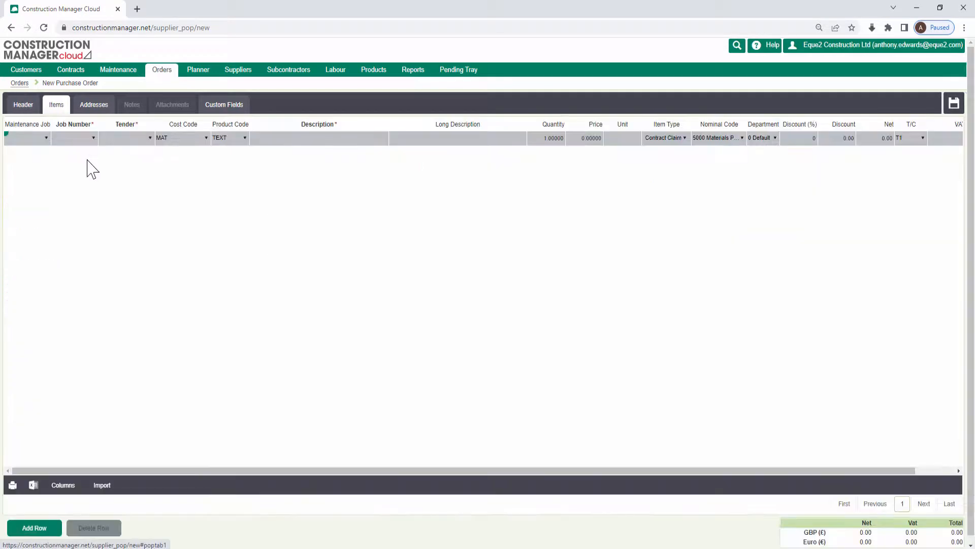
click(75, 138)
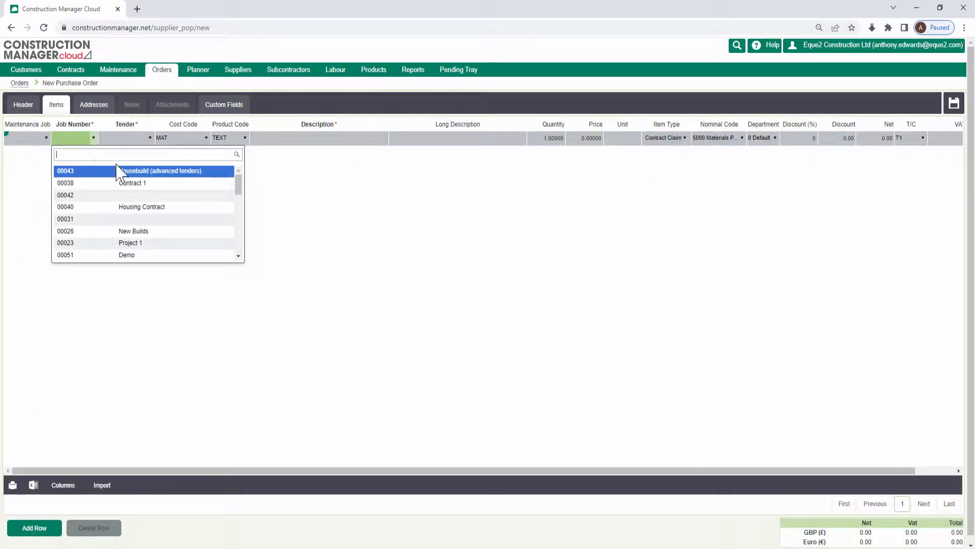
text(advanced tenders)
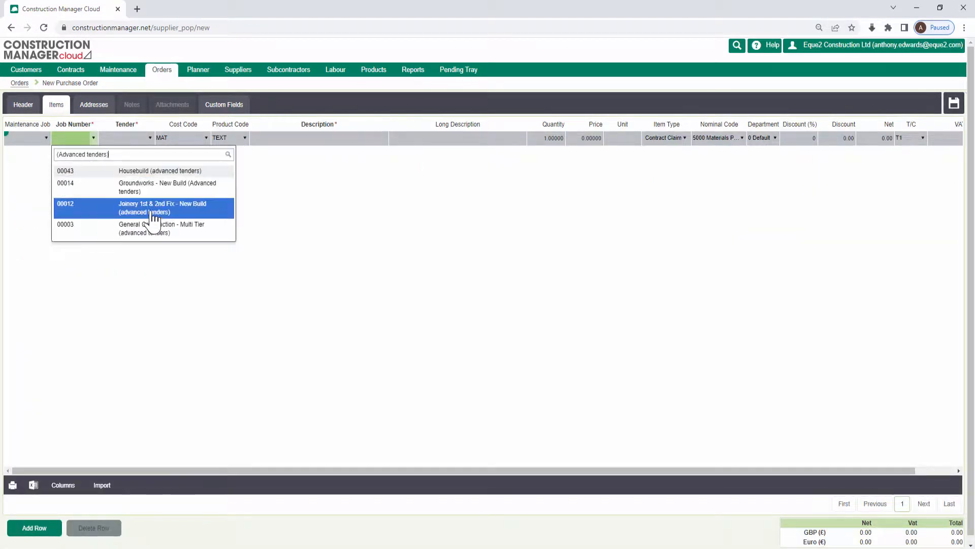
click(153, 207)
Load tender line 01.04.01, "762 wide doors", for Plot 01's 1st Fix Joinery into the item row and check its description and price
click(135, 139)
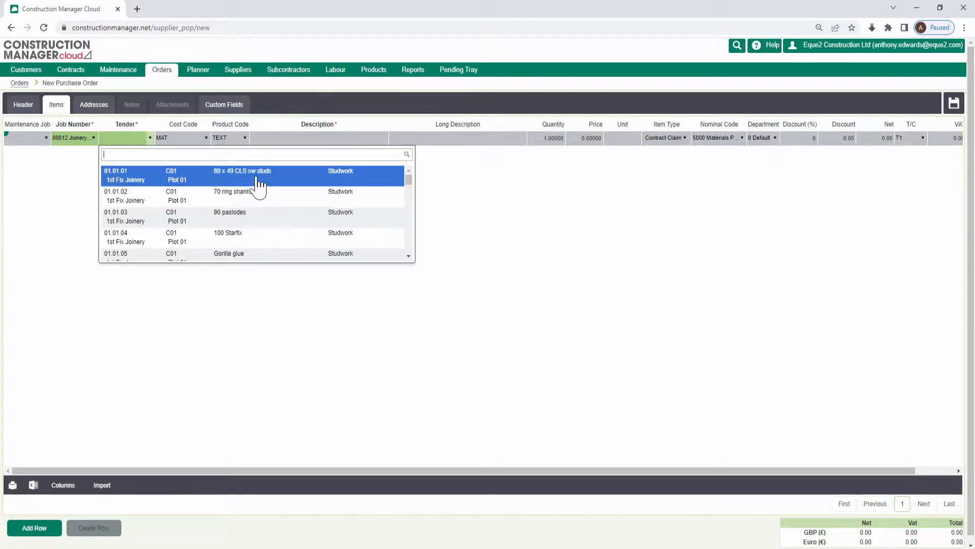
scroll(262, 213, down, 1)
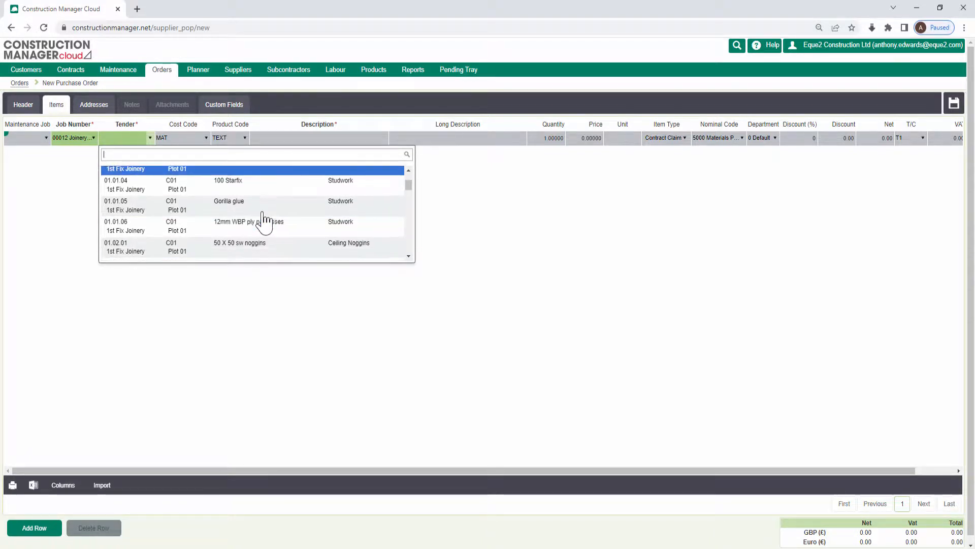
scroll(270, 227, down, 2)
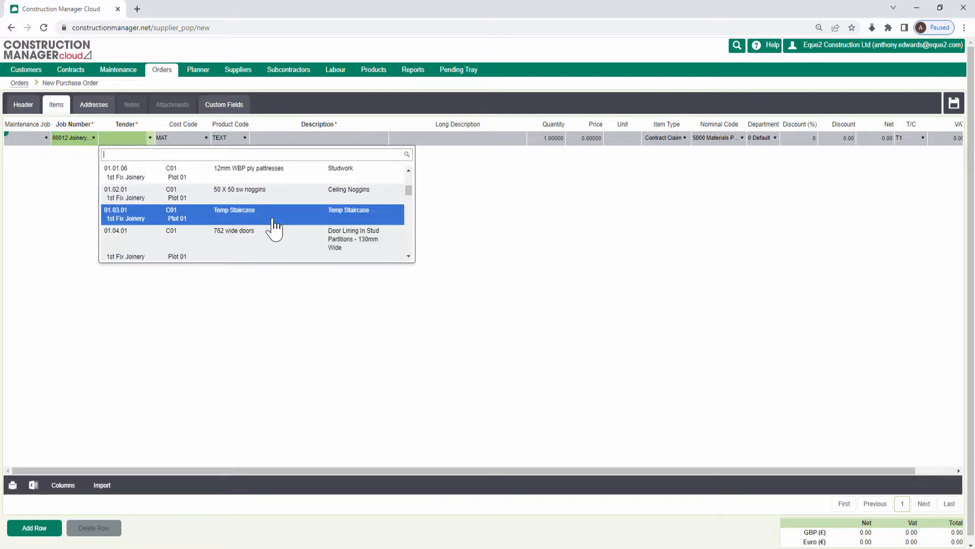
click(253, 244)
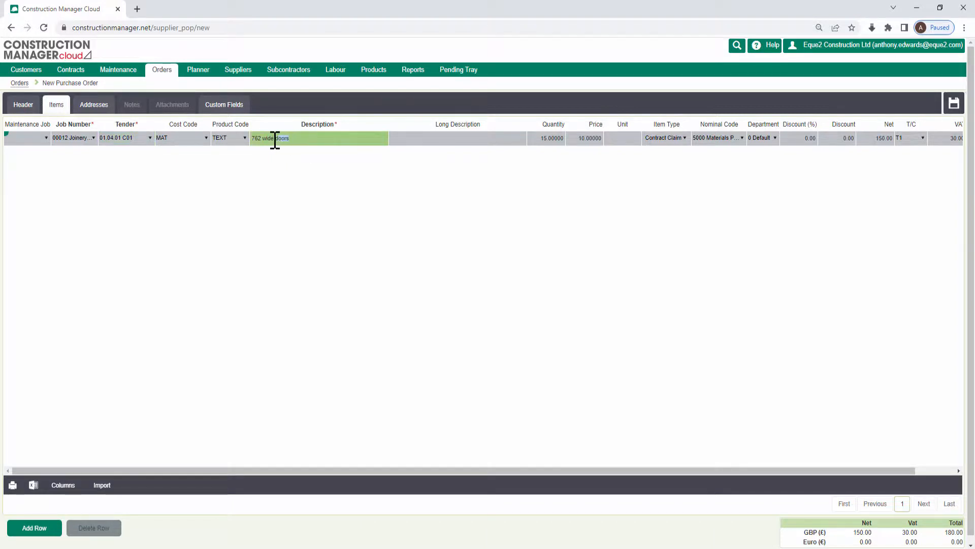
click(254, 139)
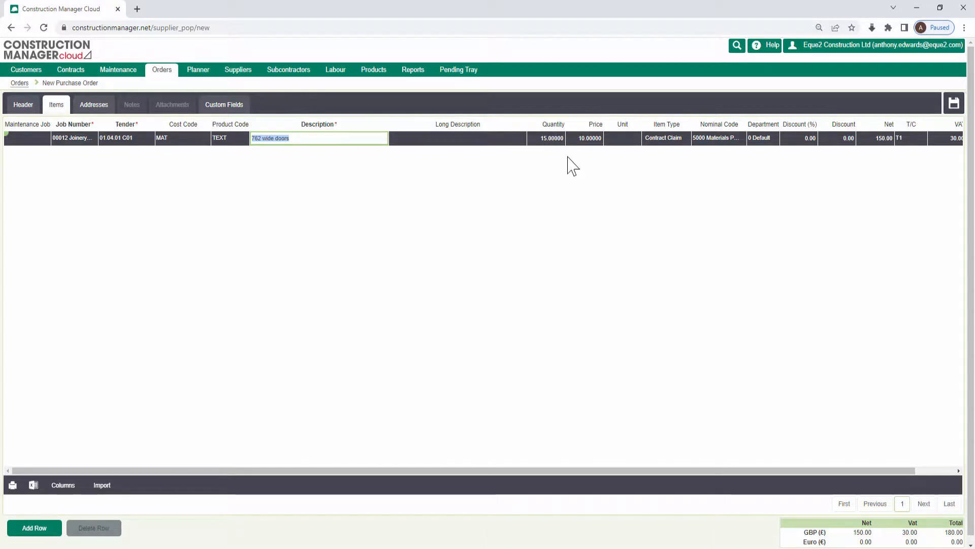
click(575, 140)
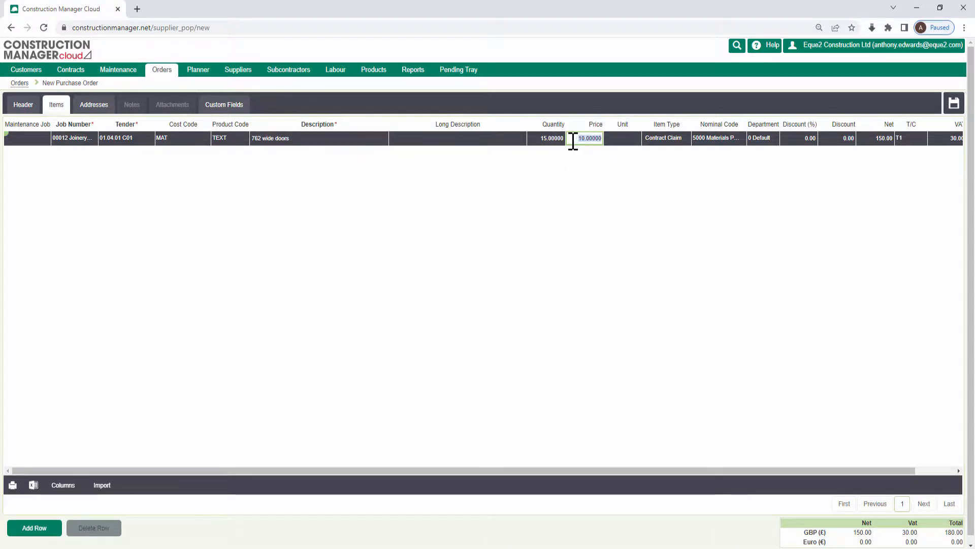
Set the price of the "762 wide doors" item to 20
text(2)
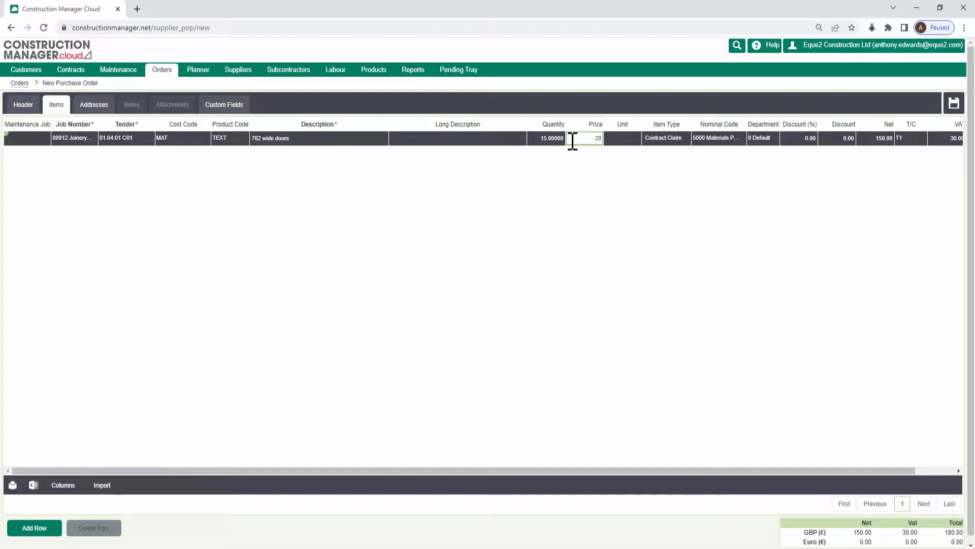
text(0)
key(Tab)
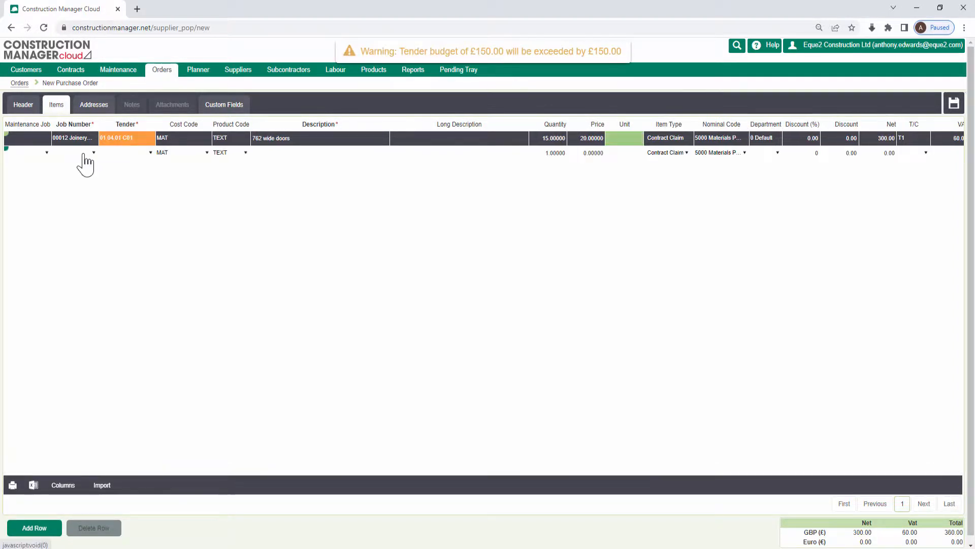
Load another tender line from the "Joinery 1st & 2nd Fix - New Build (advanced tenders)" job into the order's second item row
click(85, 154)
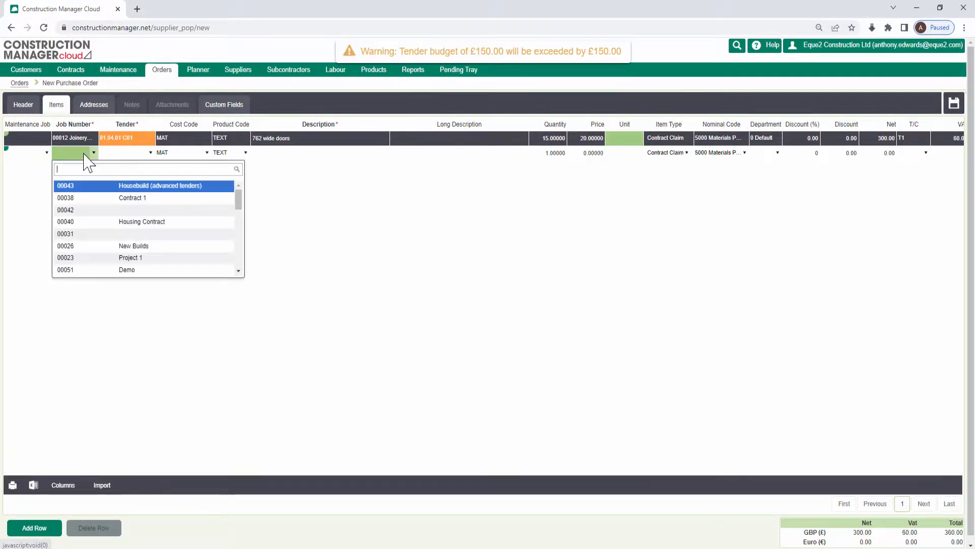
text((Advanced tenders))
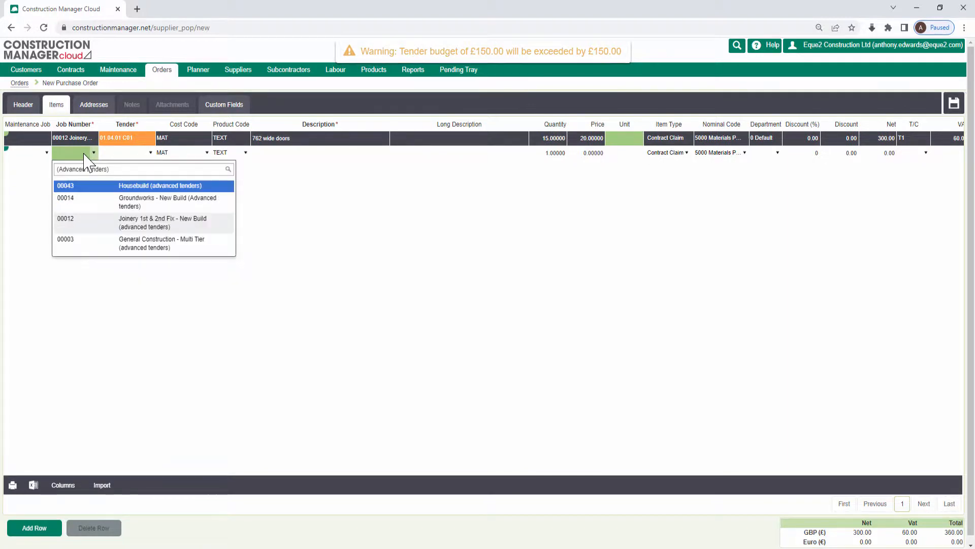
click(114, 230)
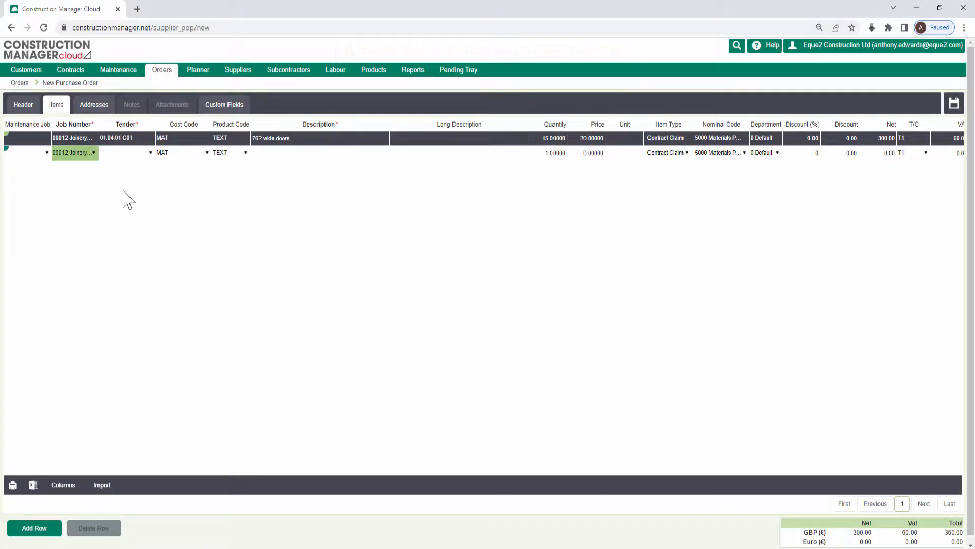
click(131, 157)
click(221, 233)
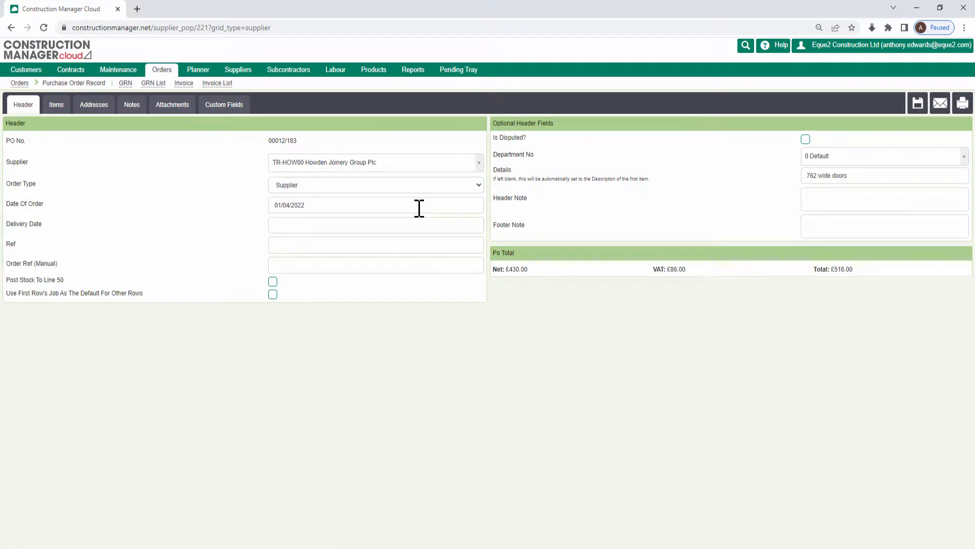
Start a new sales application for job 00014, "Groundworks - New Build (Advanced tenders)"
mouse_move(34, 71)
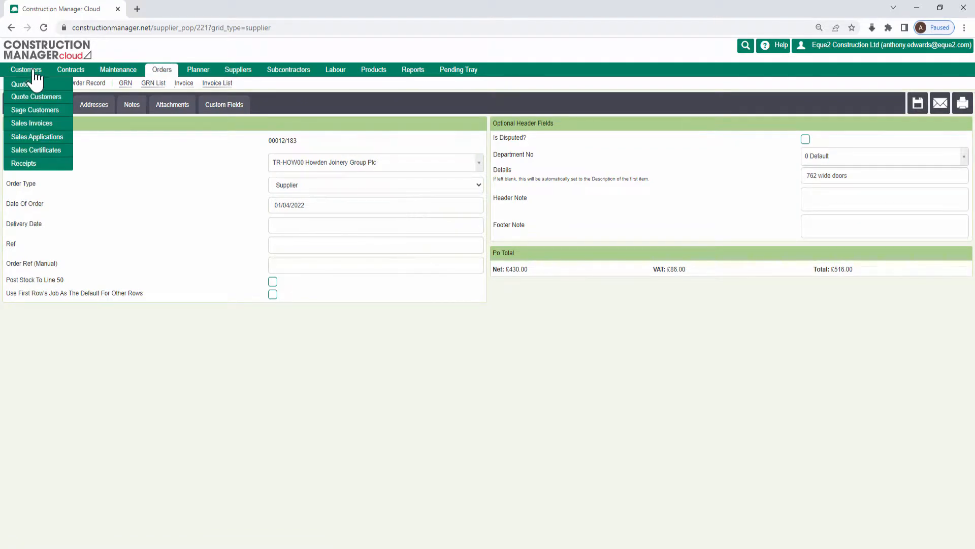
click(45, 138)
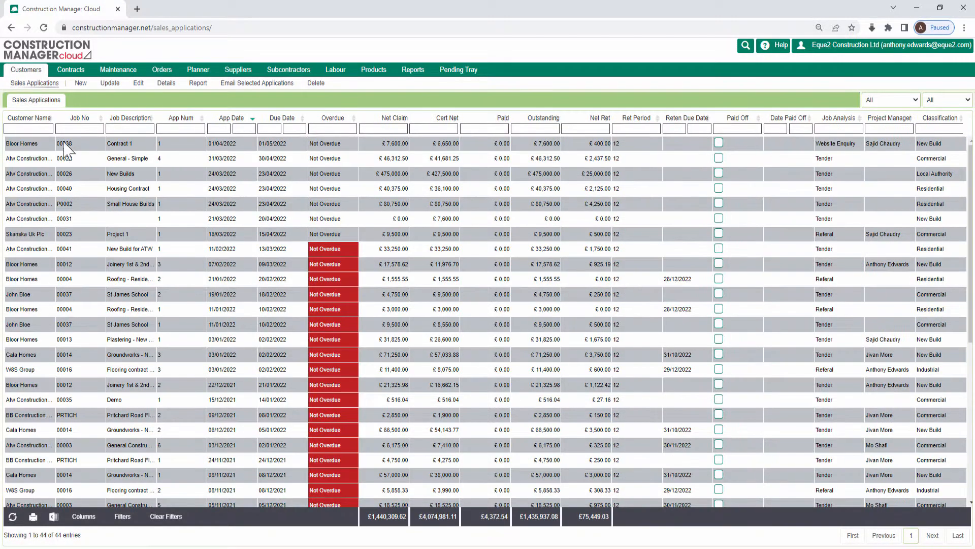
click(81, 83)
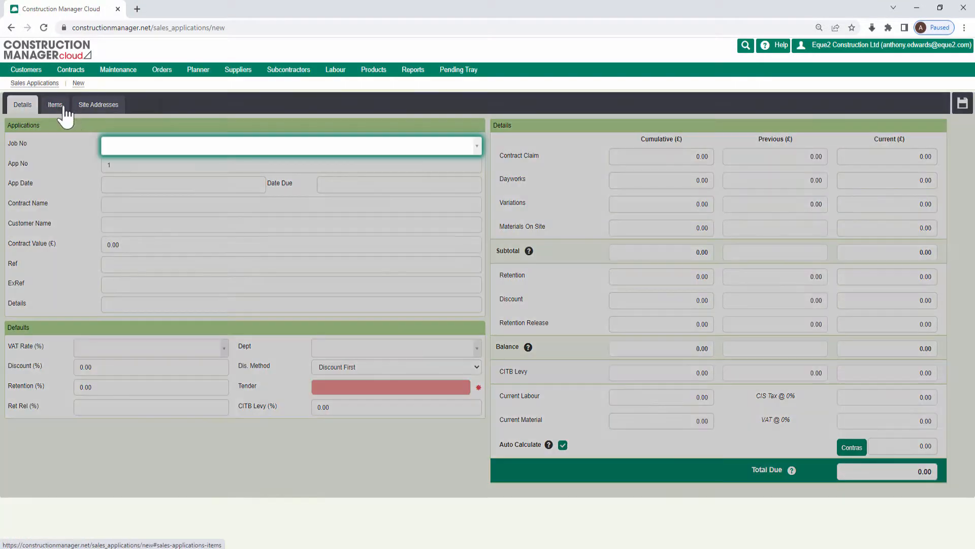
click(116, 146)
text((Advanced tenders))
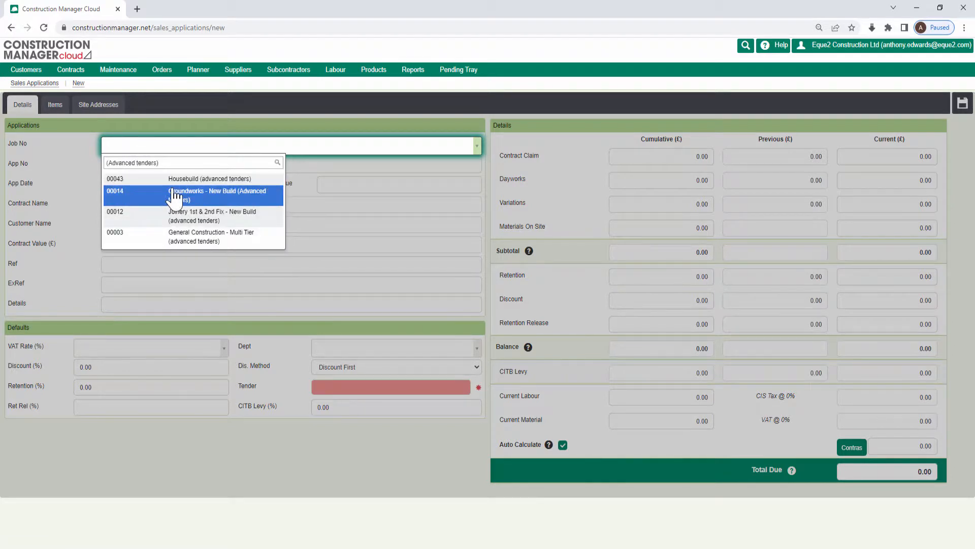
click(155, 198)
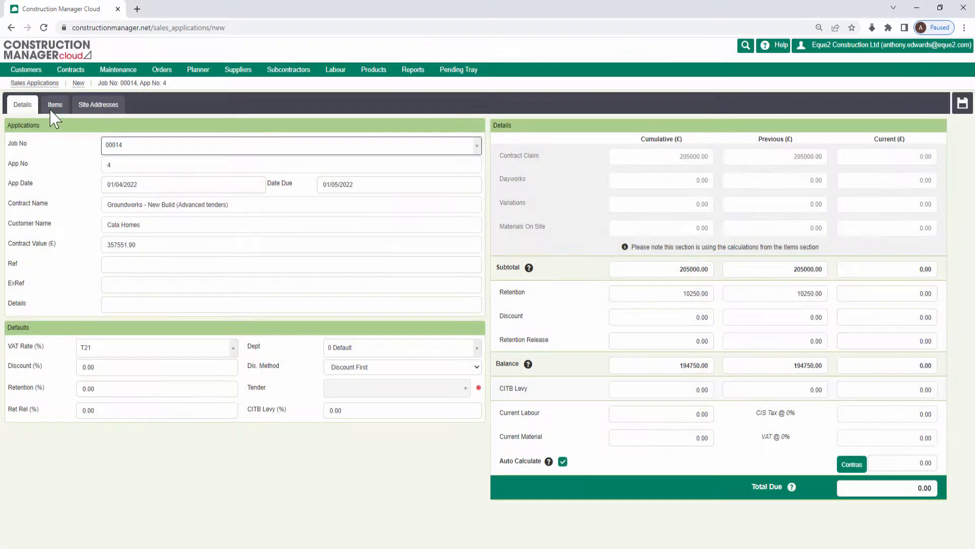
Examine the application's item hierarchy, including Plot 03 and the lines under its Plot Services and Drives to Paving sections
click(51, 110)
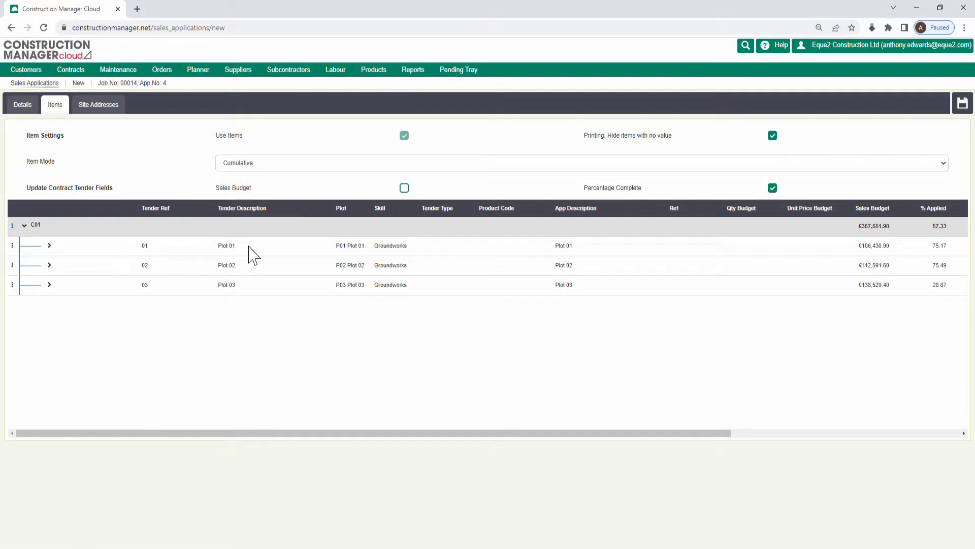
click(49, 284)
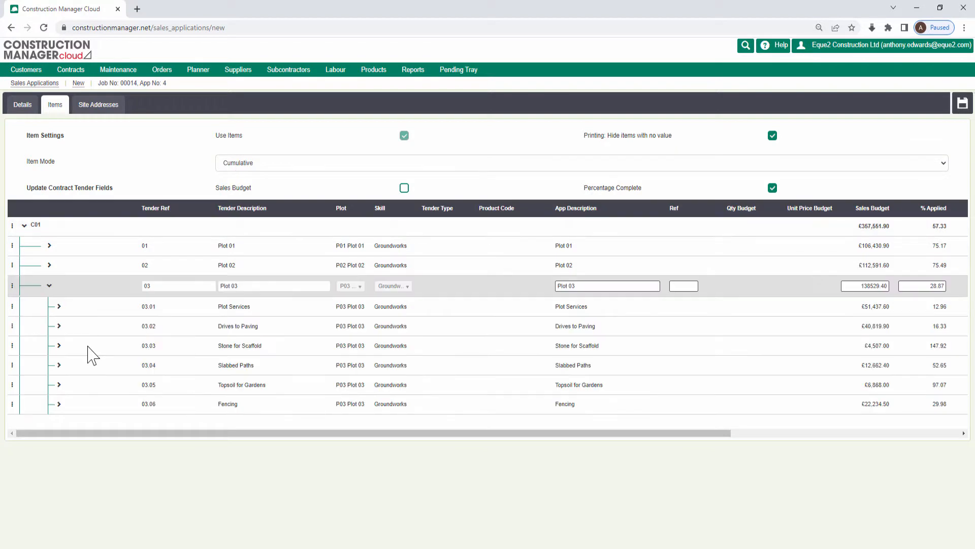
click(261, 311)
click(257, 329)
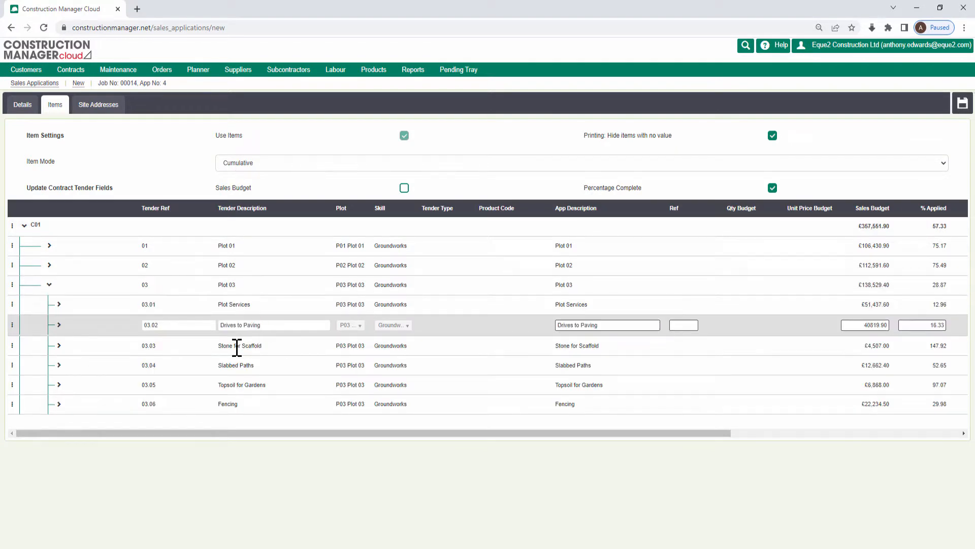
click(59, 325)
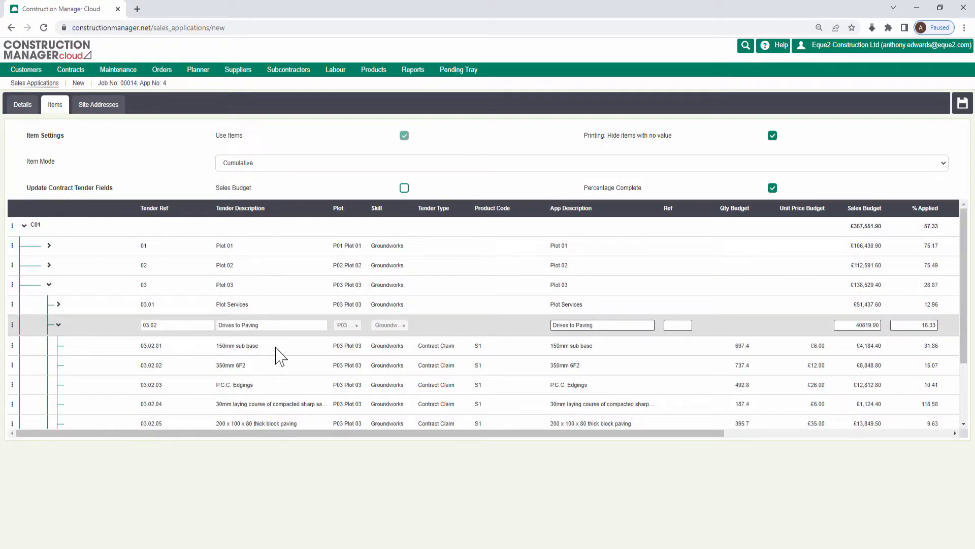
click(59, 325)
click(58, 304)
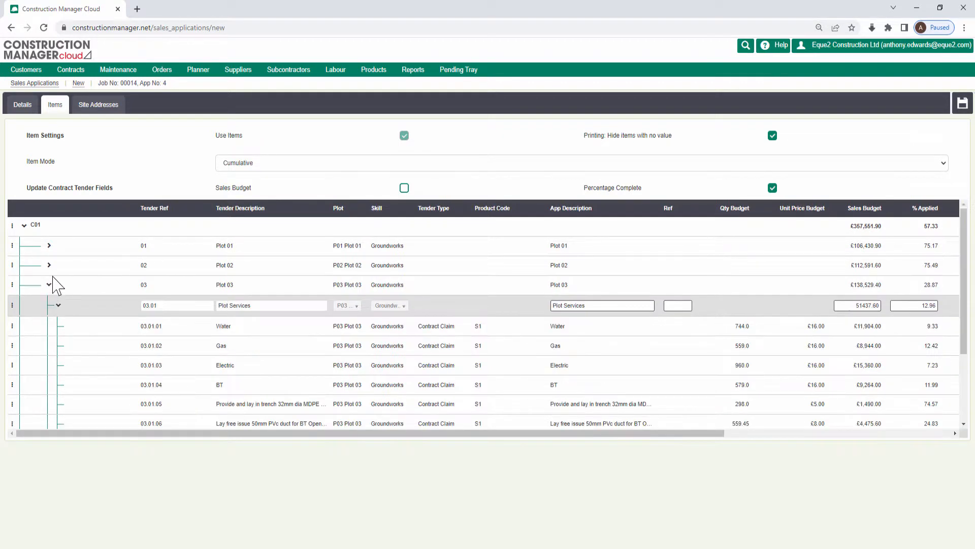
click(49, 285)
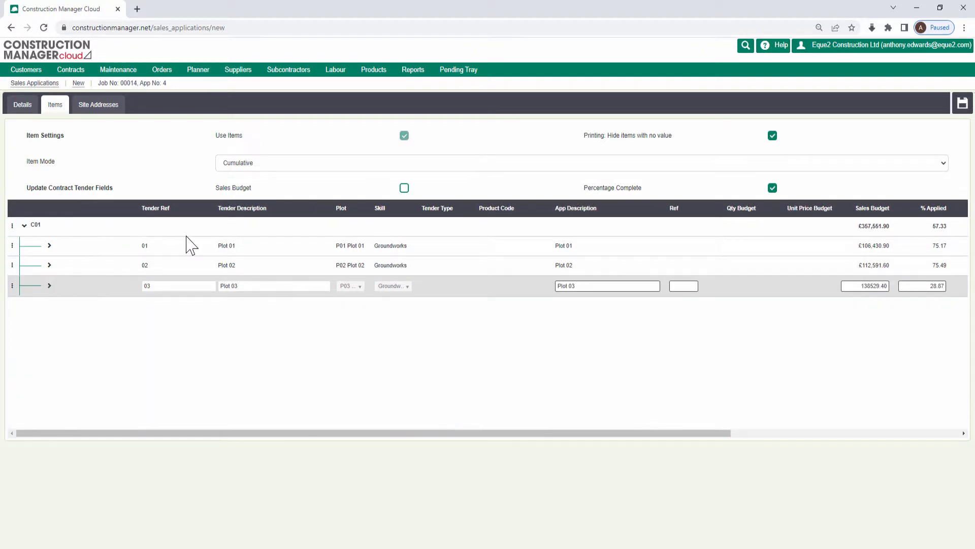
click(50, 286)
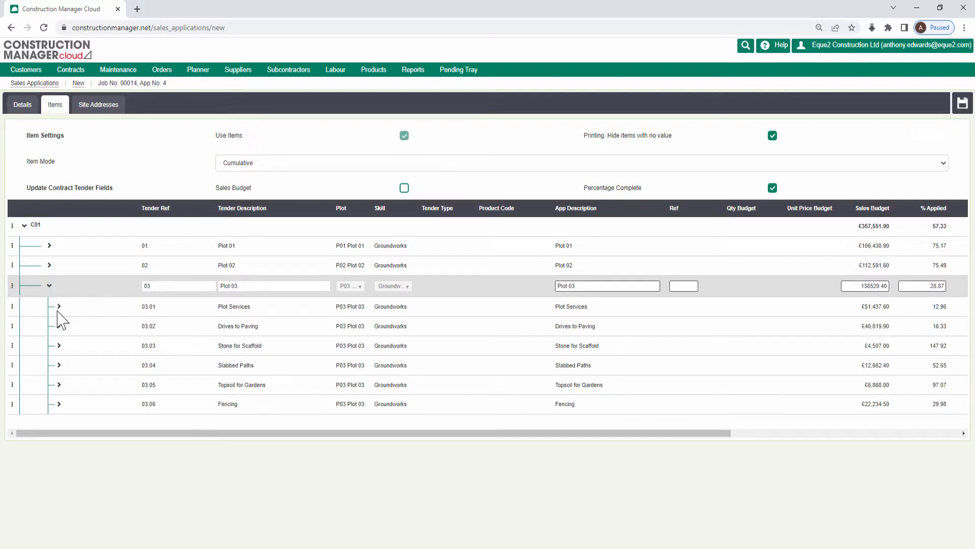
click(57, 305)
click(58, 306)
click(49, 285)
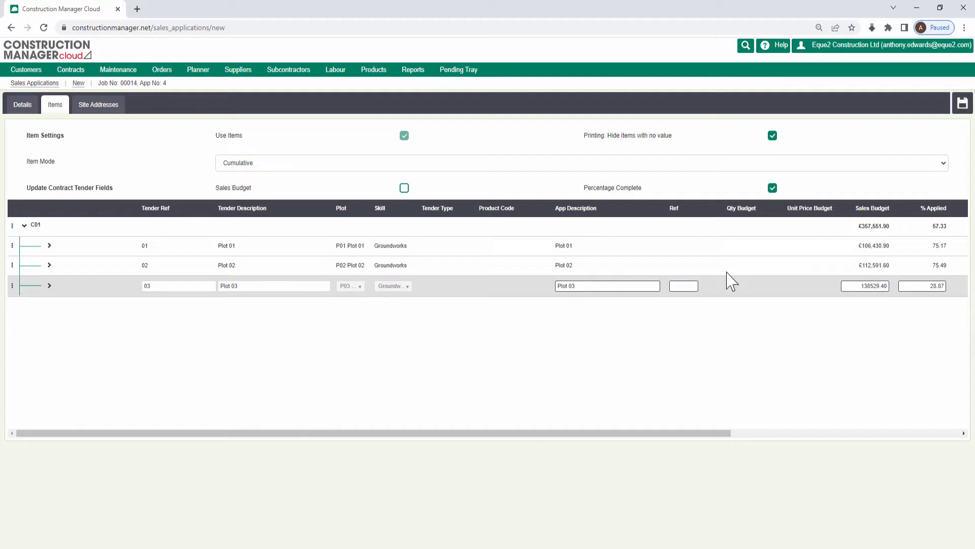
Set the applied percentage for Plot 01 to 90
click(664, 250)
drag(670, 434, 960, 435)
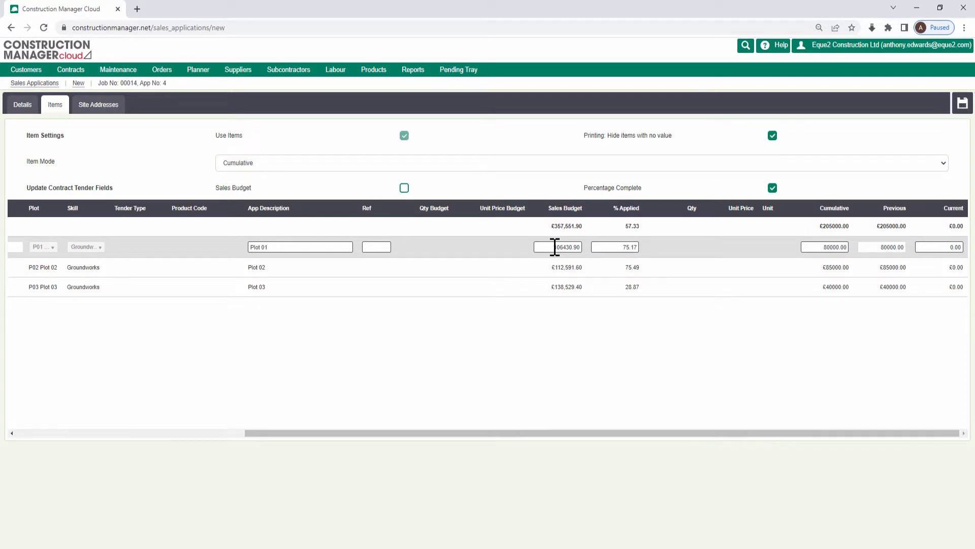
drag(624, 248, 640, 249)
Set the current amount applied for Plot 02 to £30,000
click(625, 270)
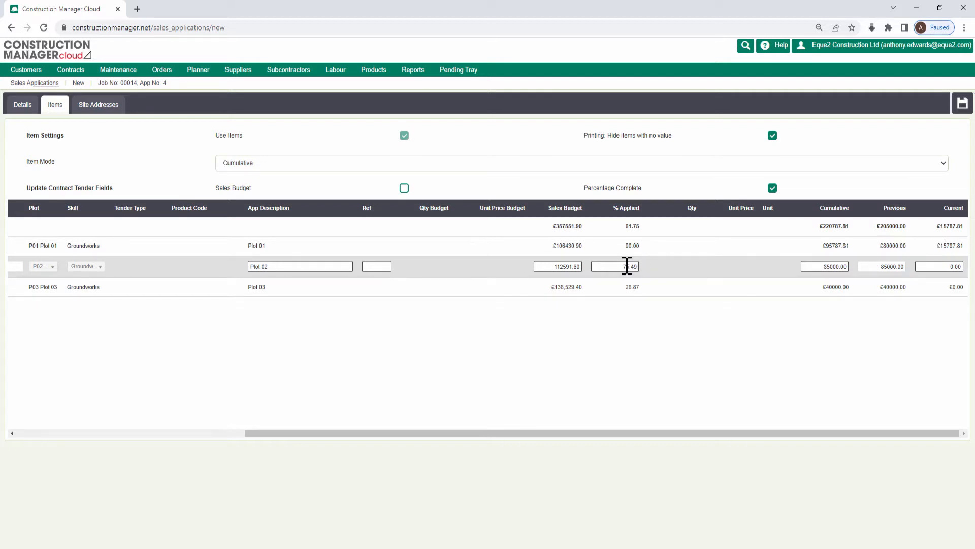
click(941, 270)
key(Tab)
Expand Plot 03 and set the applied percentage of its Drives to Paving section to 25
drag(517, 433, 284, 434)
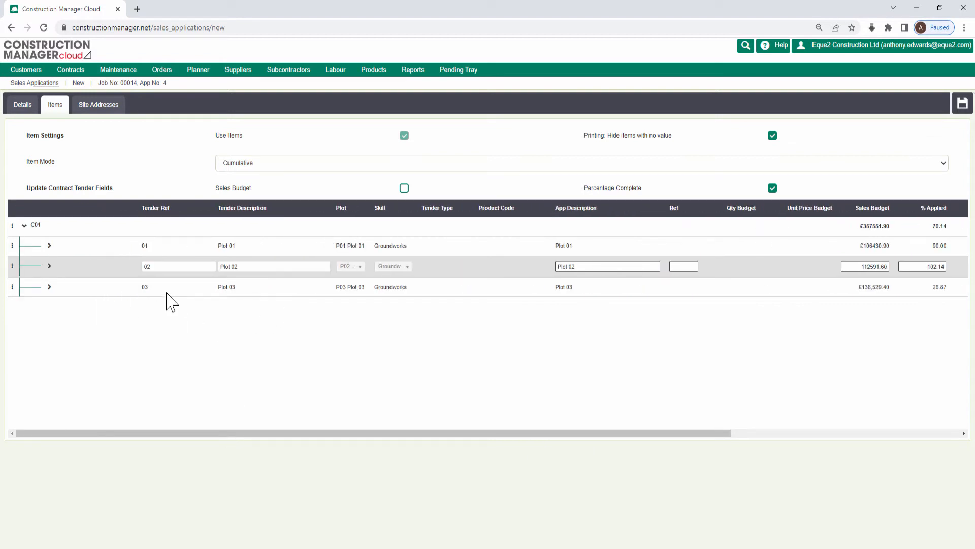
click(49, 286)
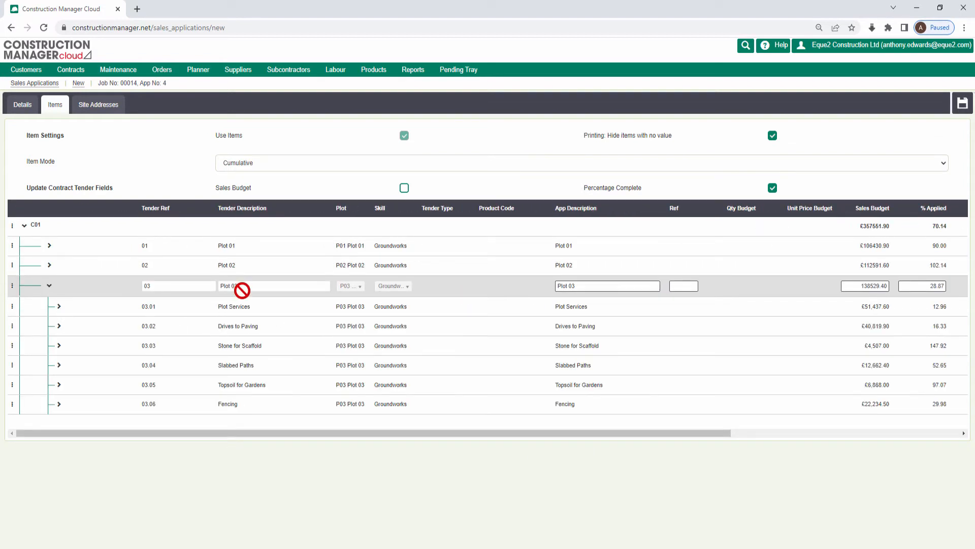
click(118, 326)
drag(342, 433, 625, 435)
drag(610, 324, 649, 326)
text(25)
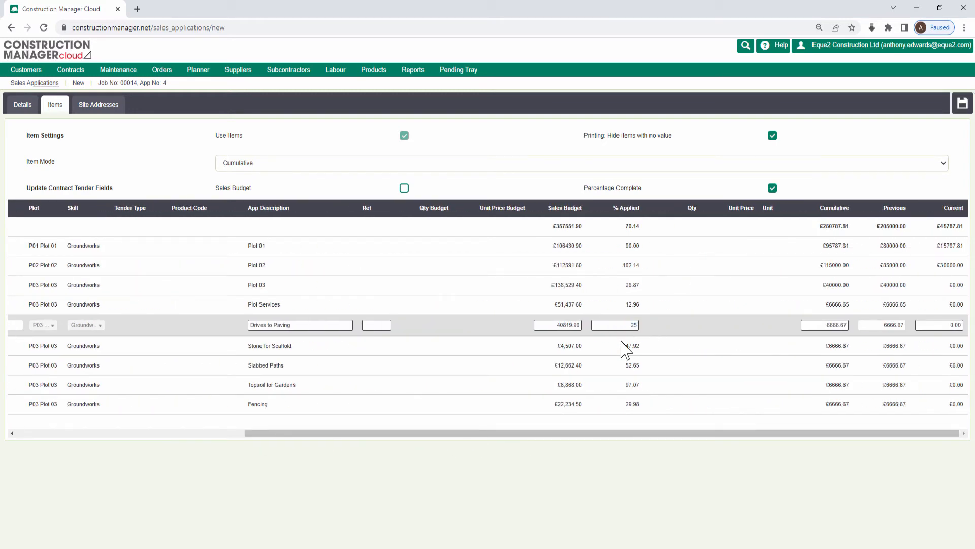
Set the applied percentage of Plot 03's Slabbed Paths section to 75
click(616, 366)
drag(616, 366, 650, 366)
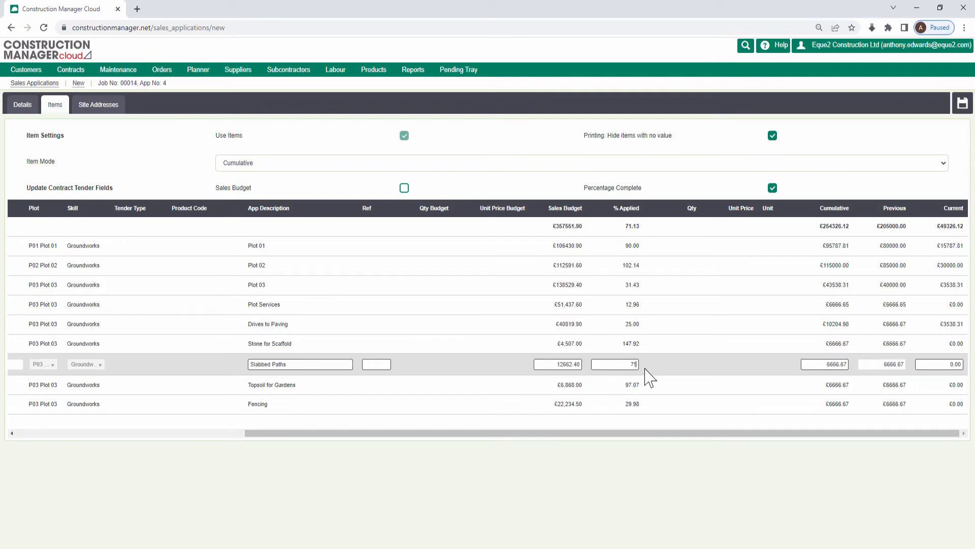
key(Tab)
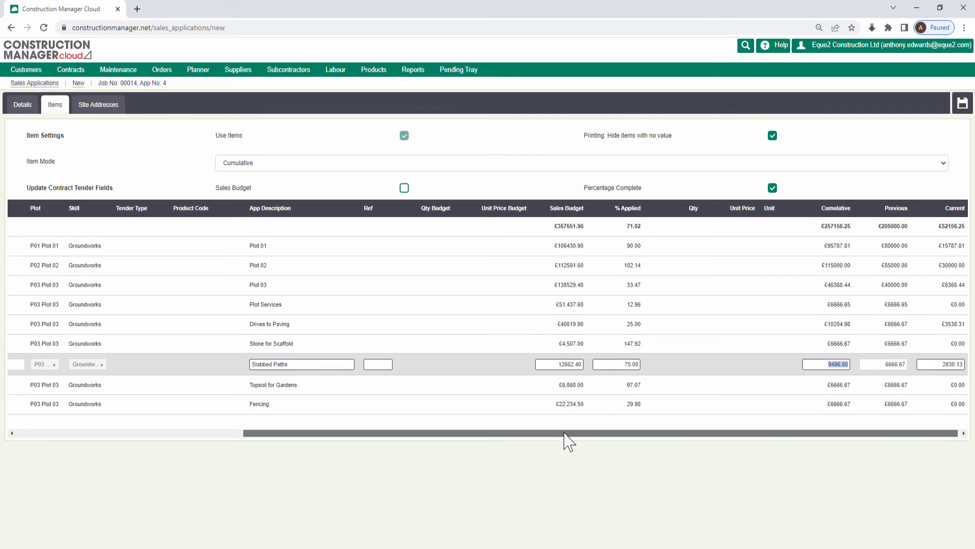
drag(571, 434, 276, 436)
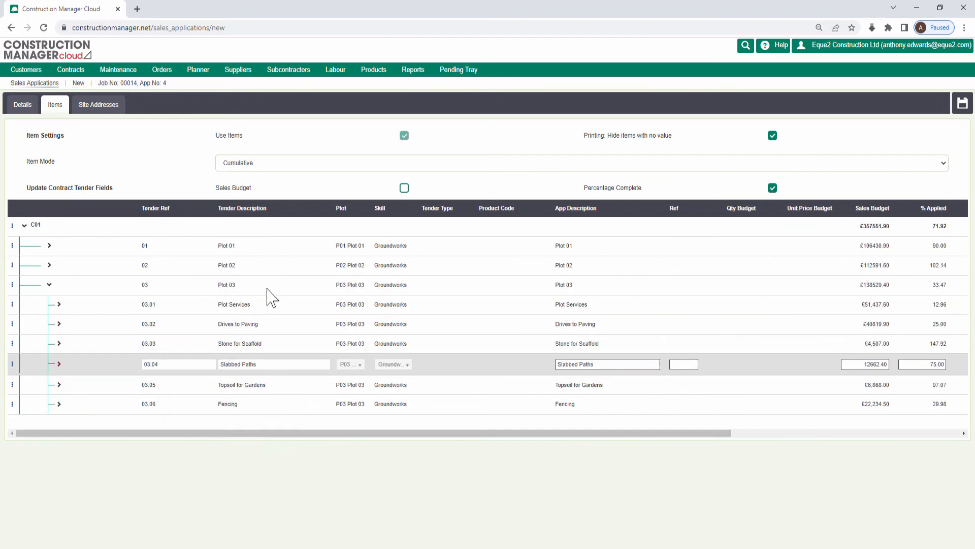